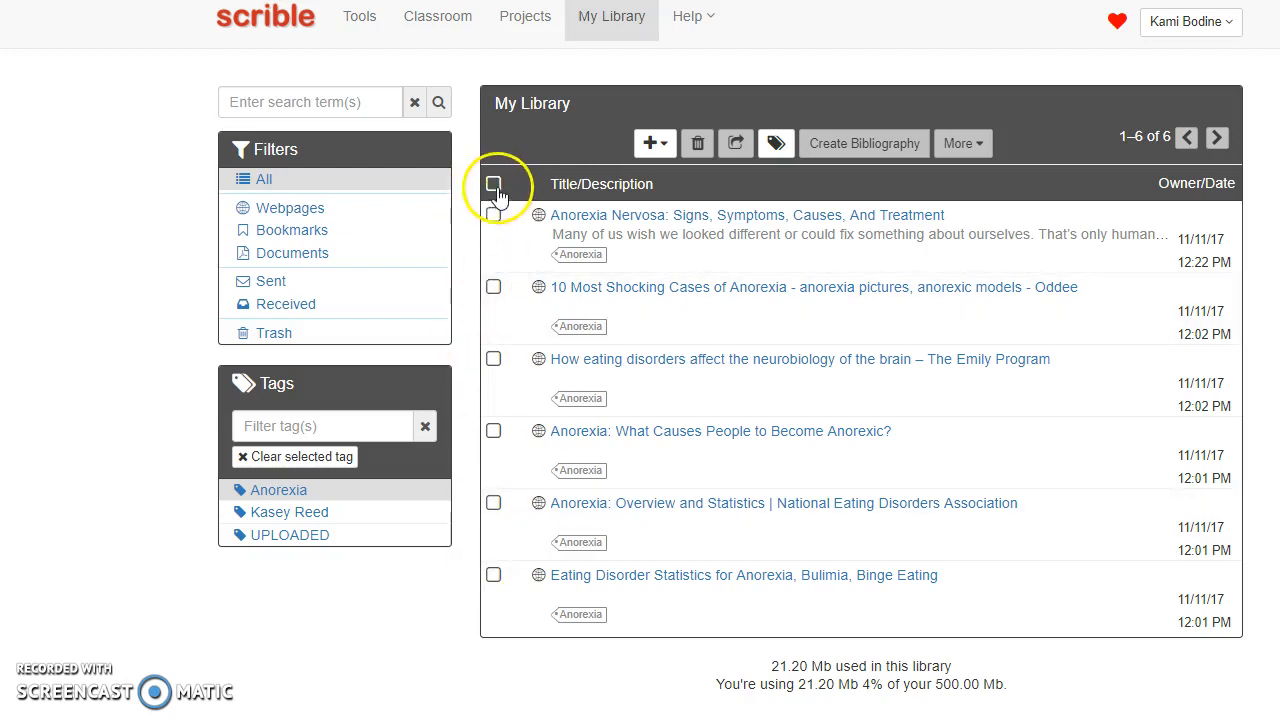
Create an MLA bibliography from all six Anorexia-tagged library items and copy all its citations.
click(494, 185)
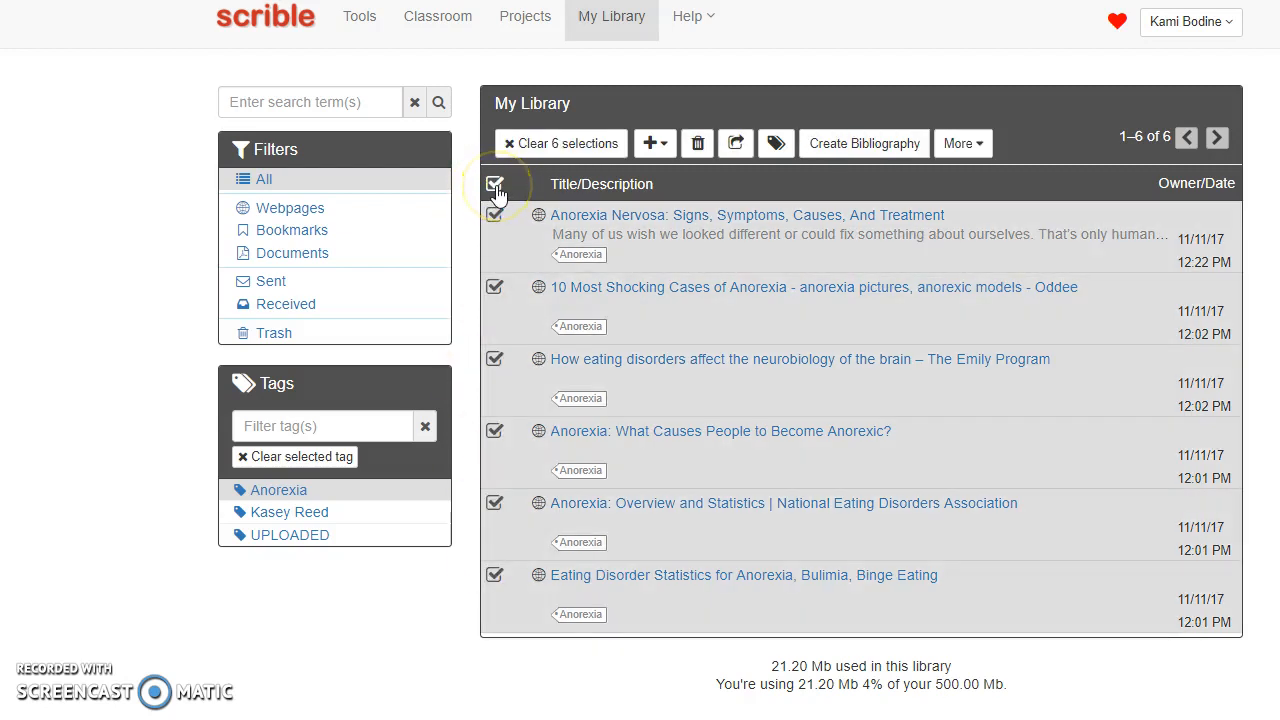
click(893, 150)
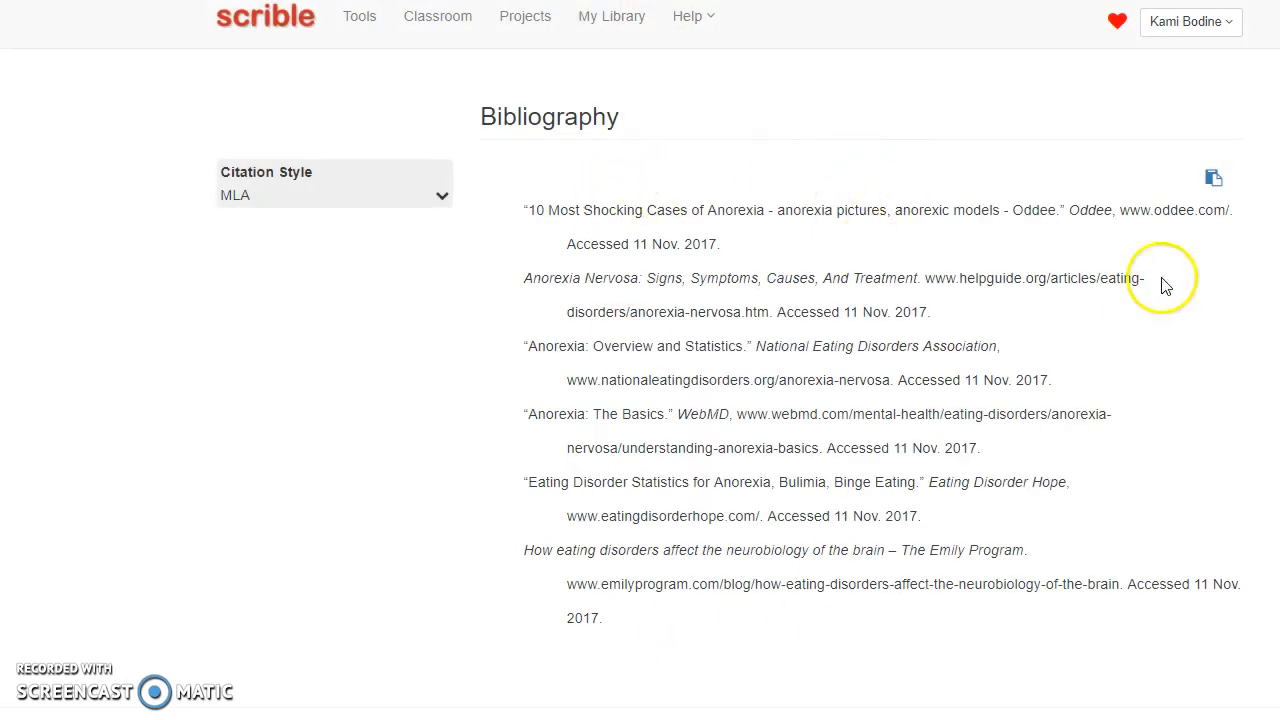
click(1214, 180)
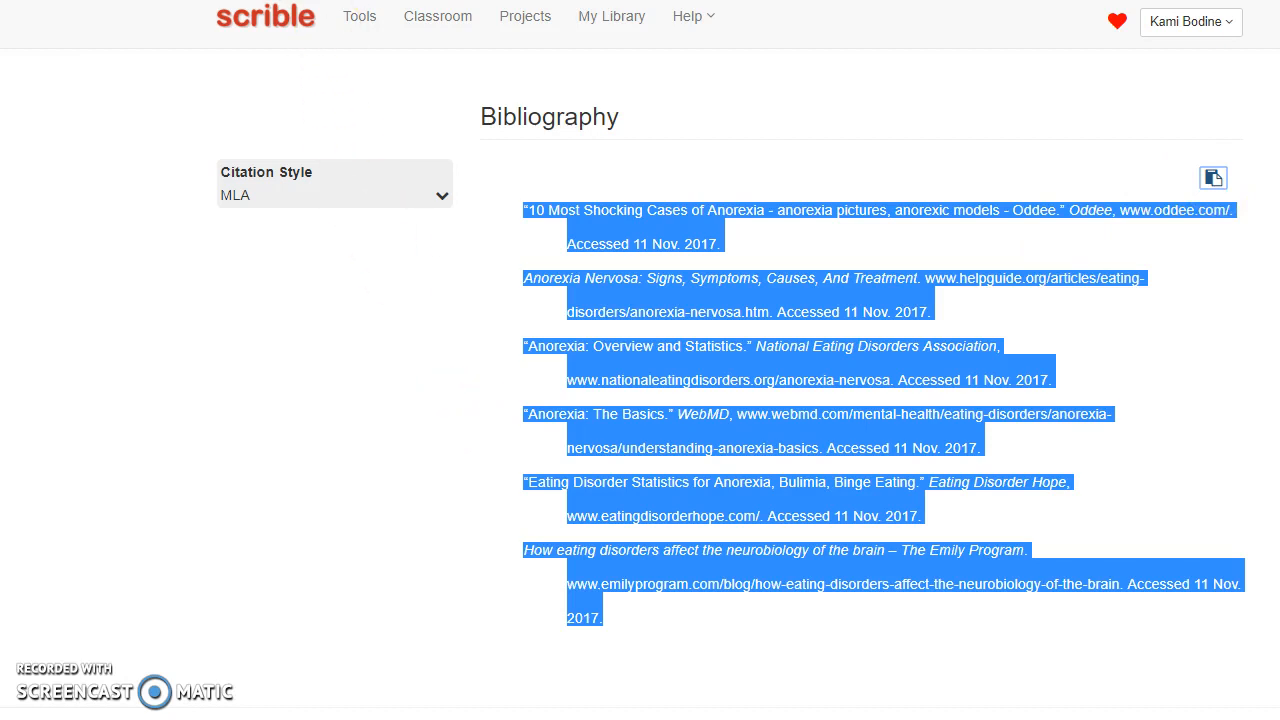
Switch to the Google Docs notes document and paste the copied bibliography on its blank last page.
key(ctrl+Tab)
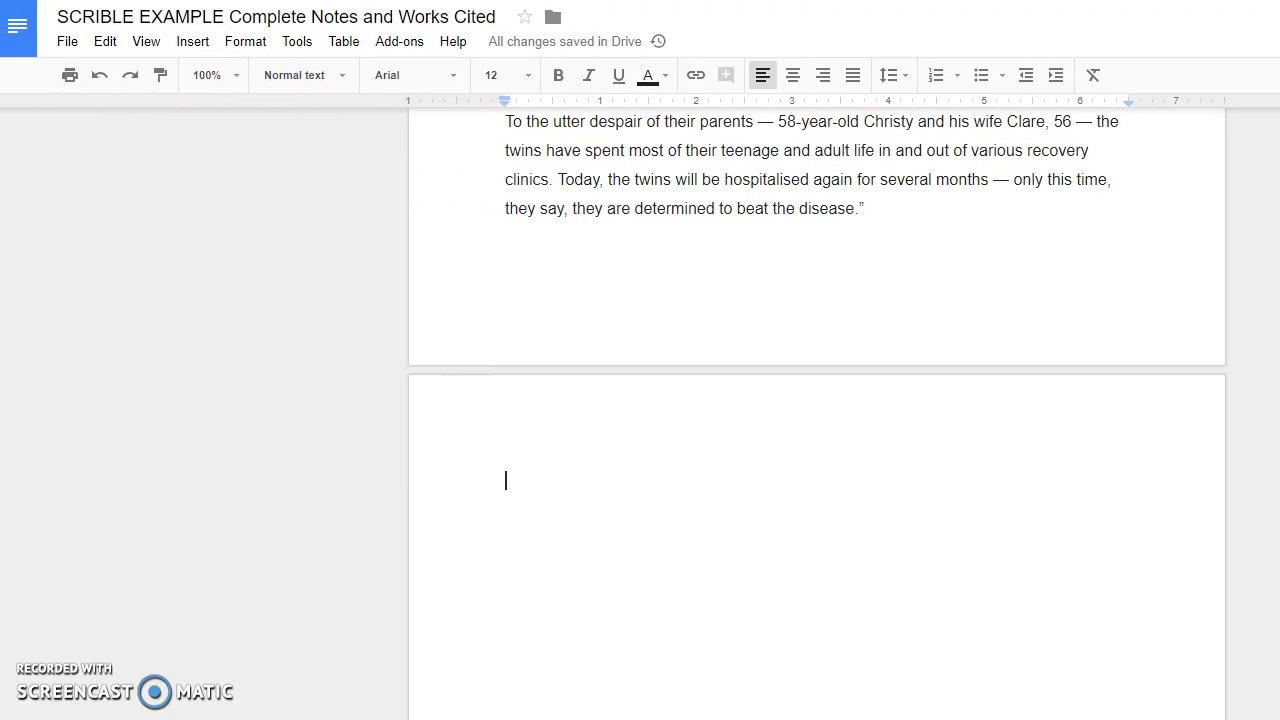
double_click(574, 481)
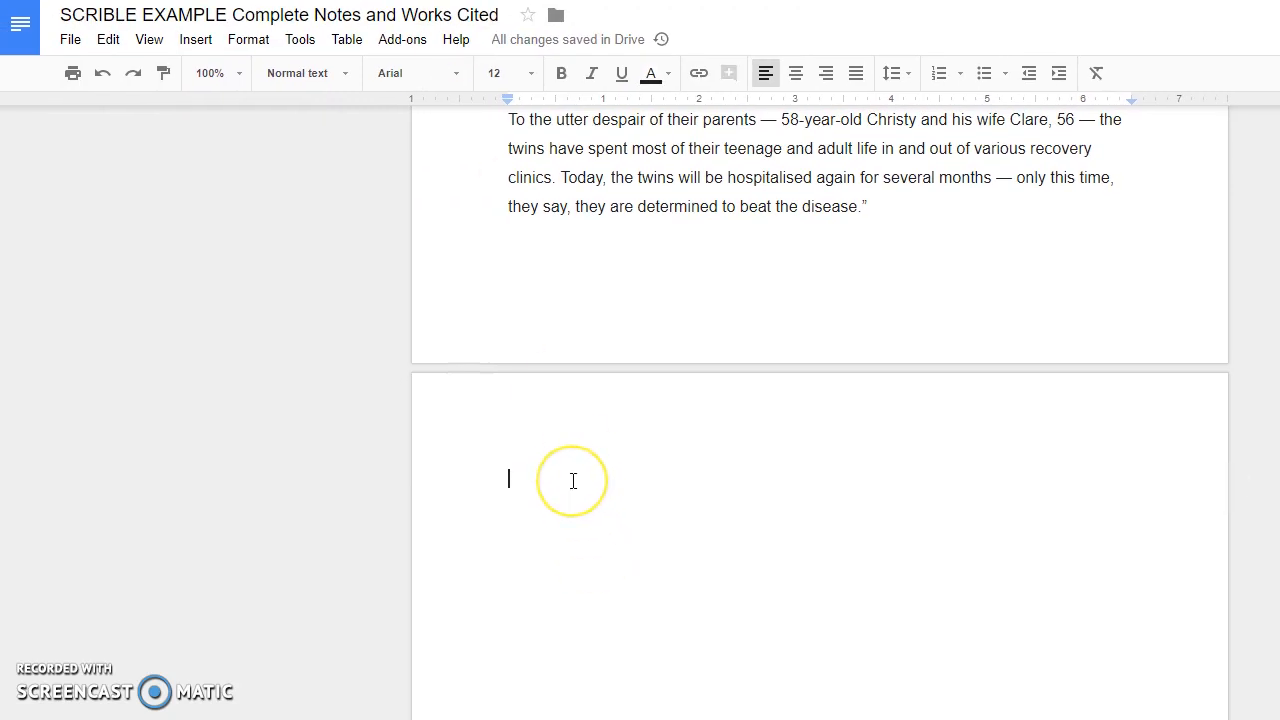
key(ctrl+v)
scroll(571, 586, up, 5)
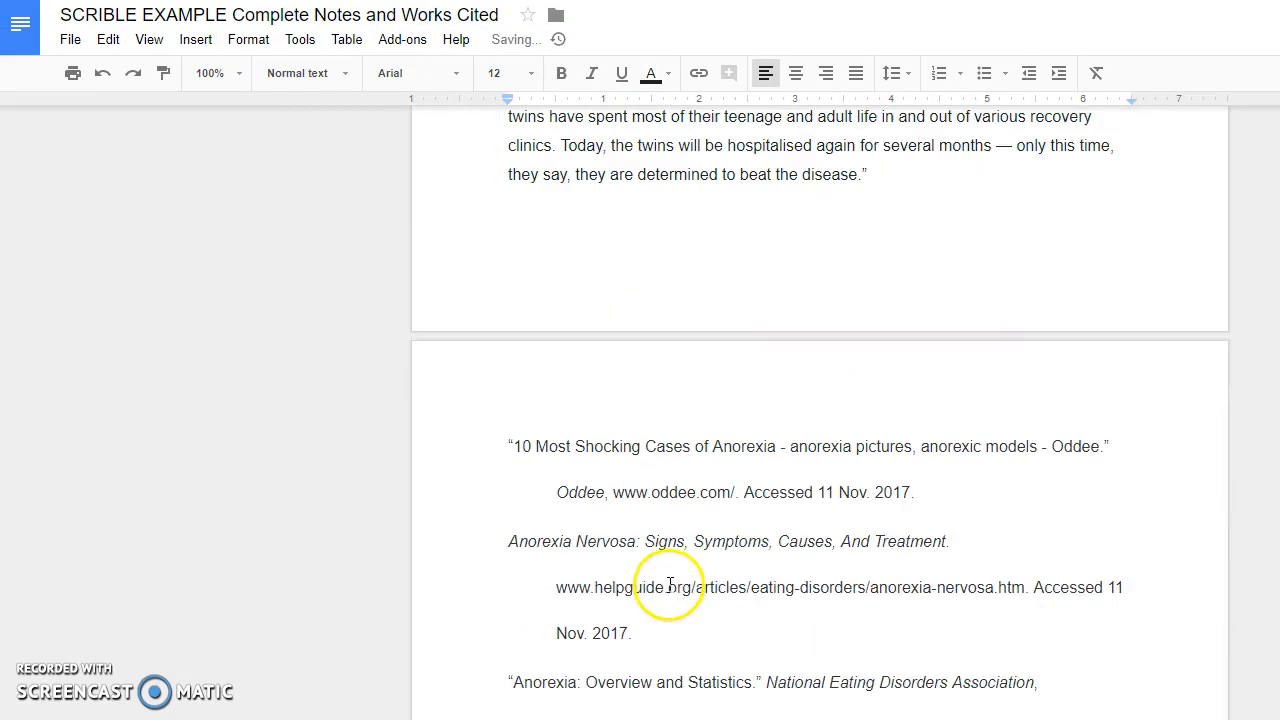
Add a centered "Works Cited" heading on a new line above the first bibliography entry.
click(496, 435)
key(Return)
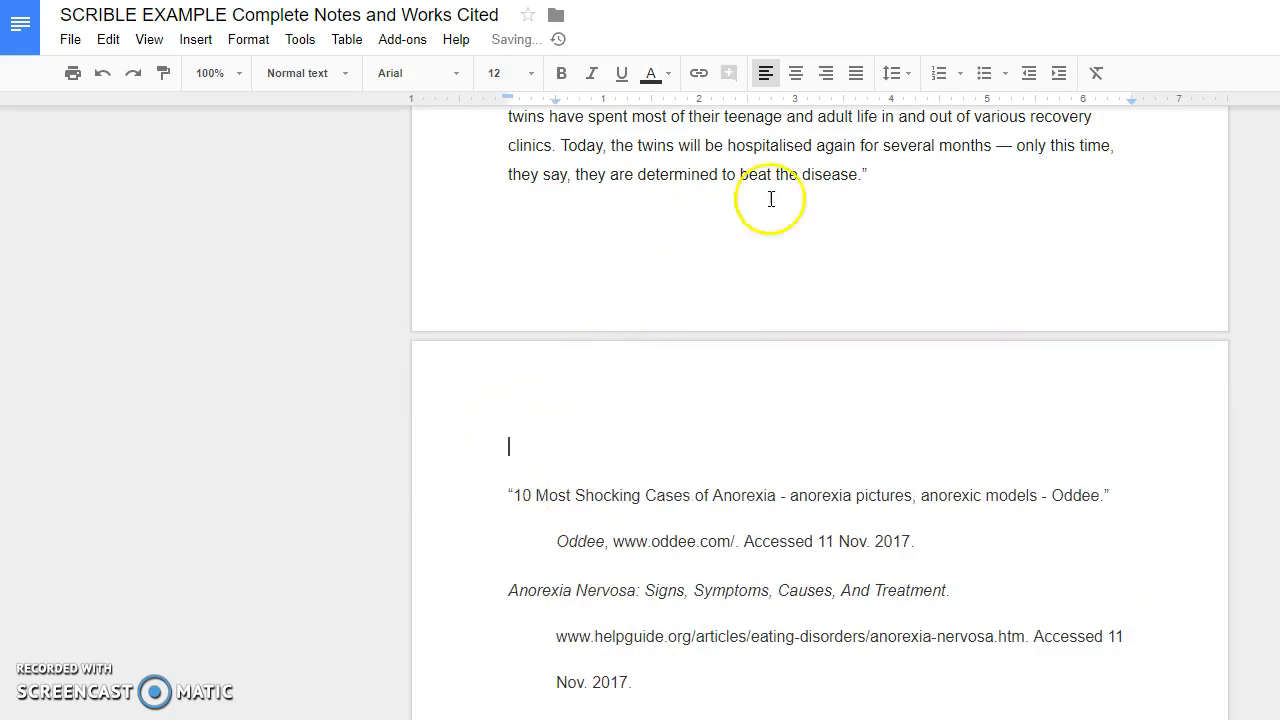
click(796, 73)
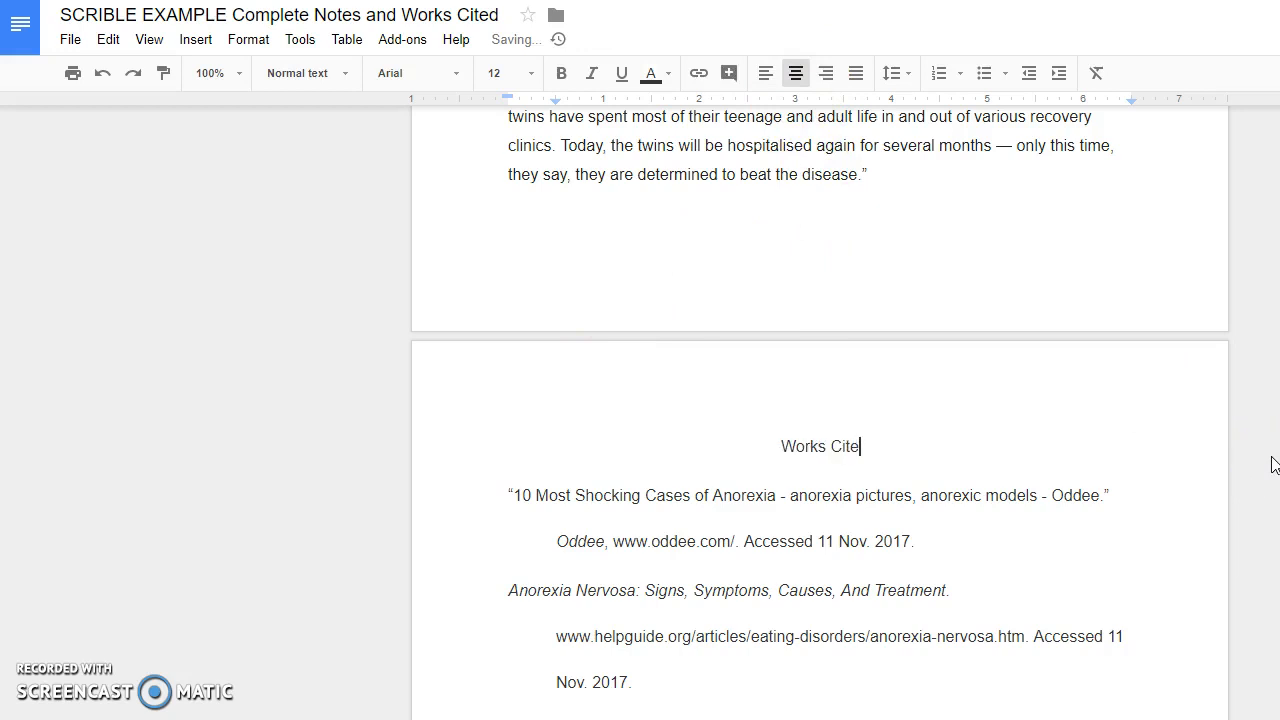
click(1078, 665)
Start the Scrible Writer add-on with the cursor on the blank line below the first citation under the Anorexia title.
scroll(1065, 643, up, 12)
scroll(1065, 643, up, 20)
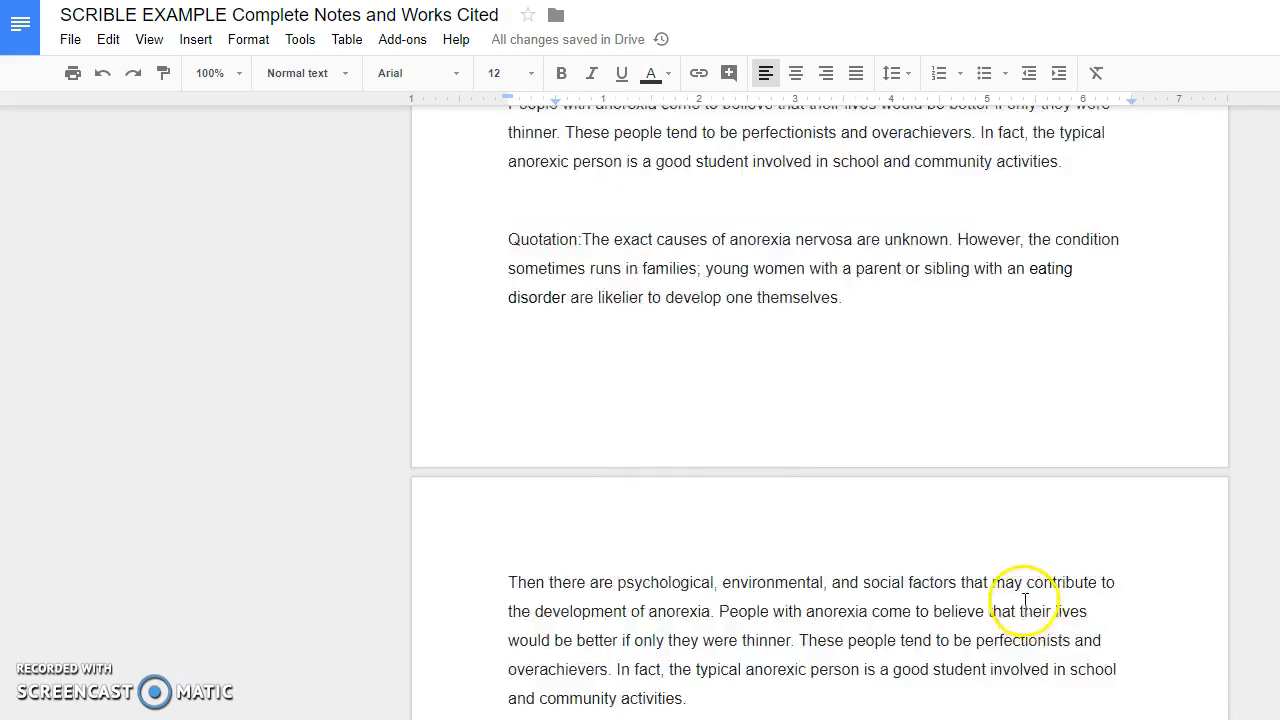
click(798, 226)
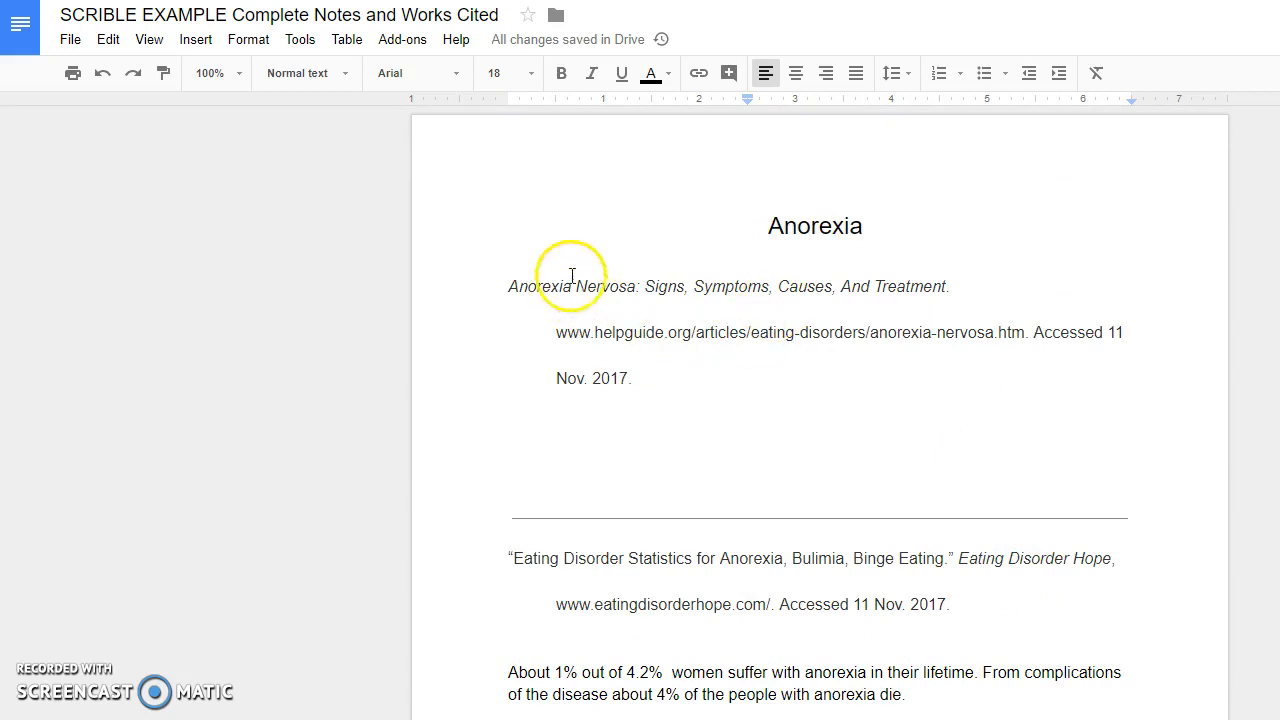
drag(654, 379, 570, 431)
click(570, 431)
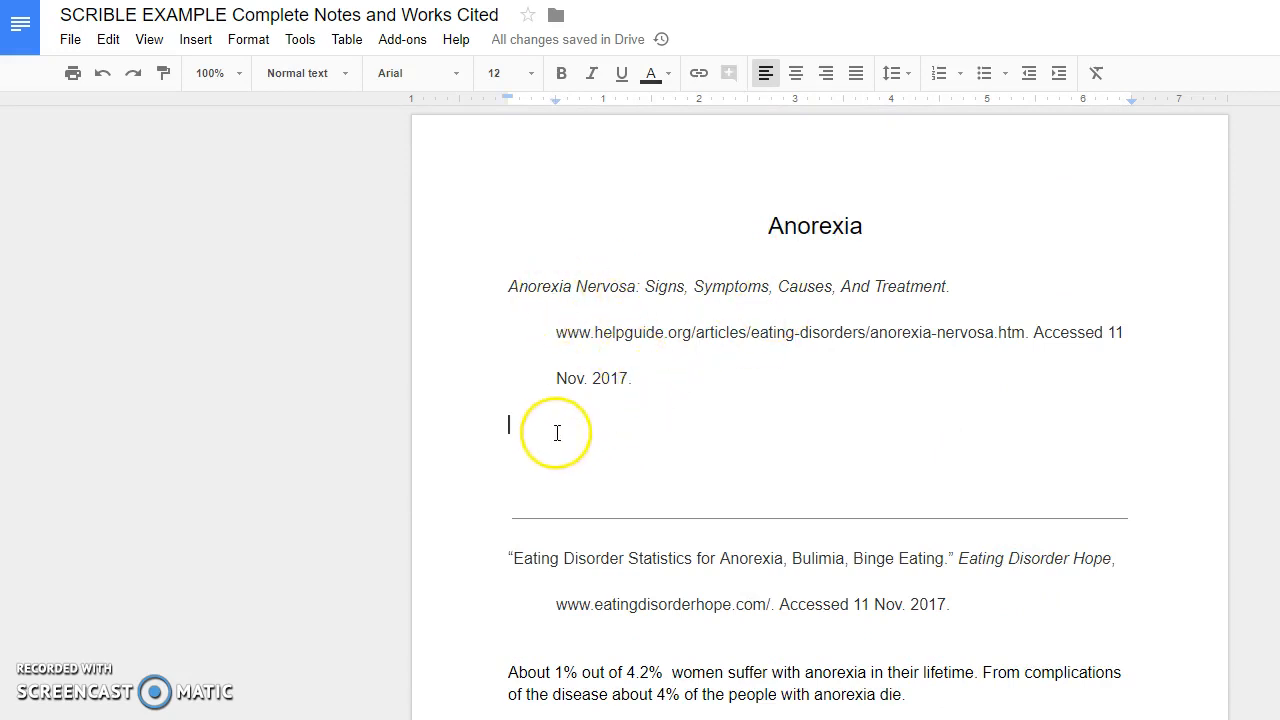
click(410, 46)
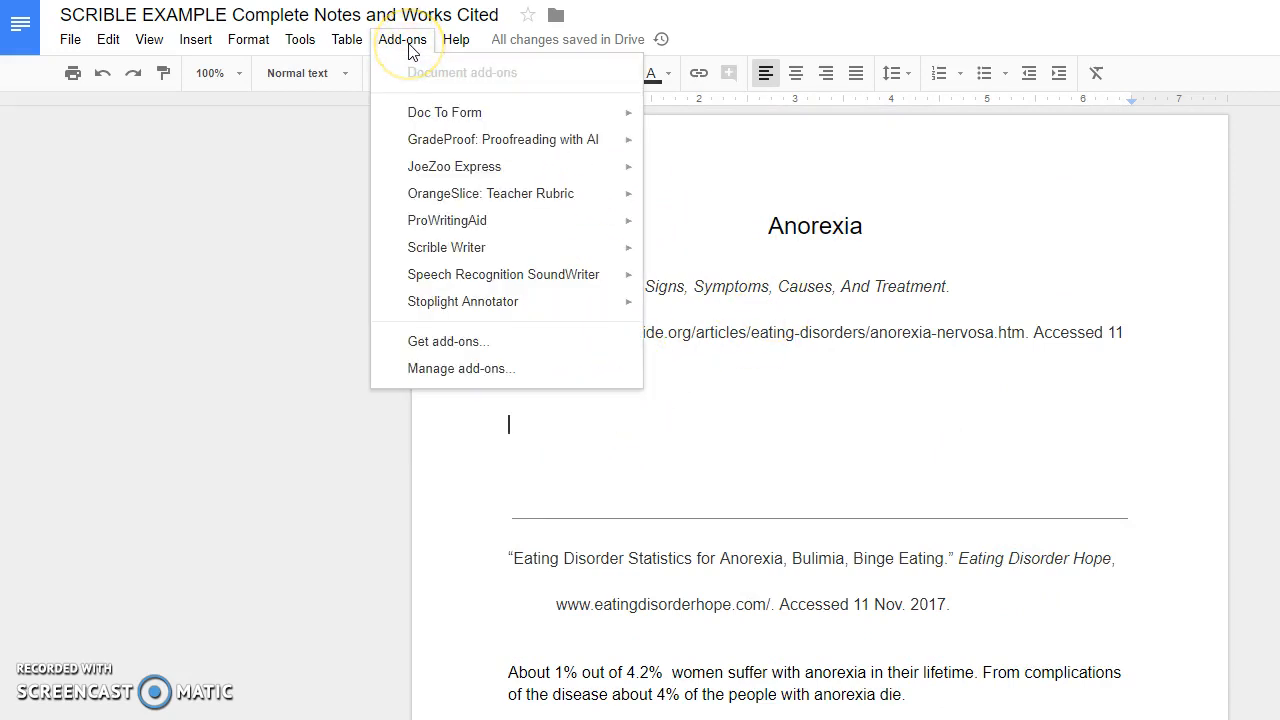
mouse_move(468, 252)
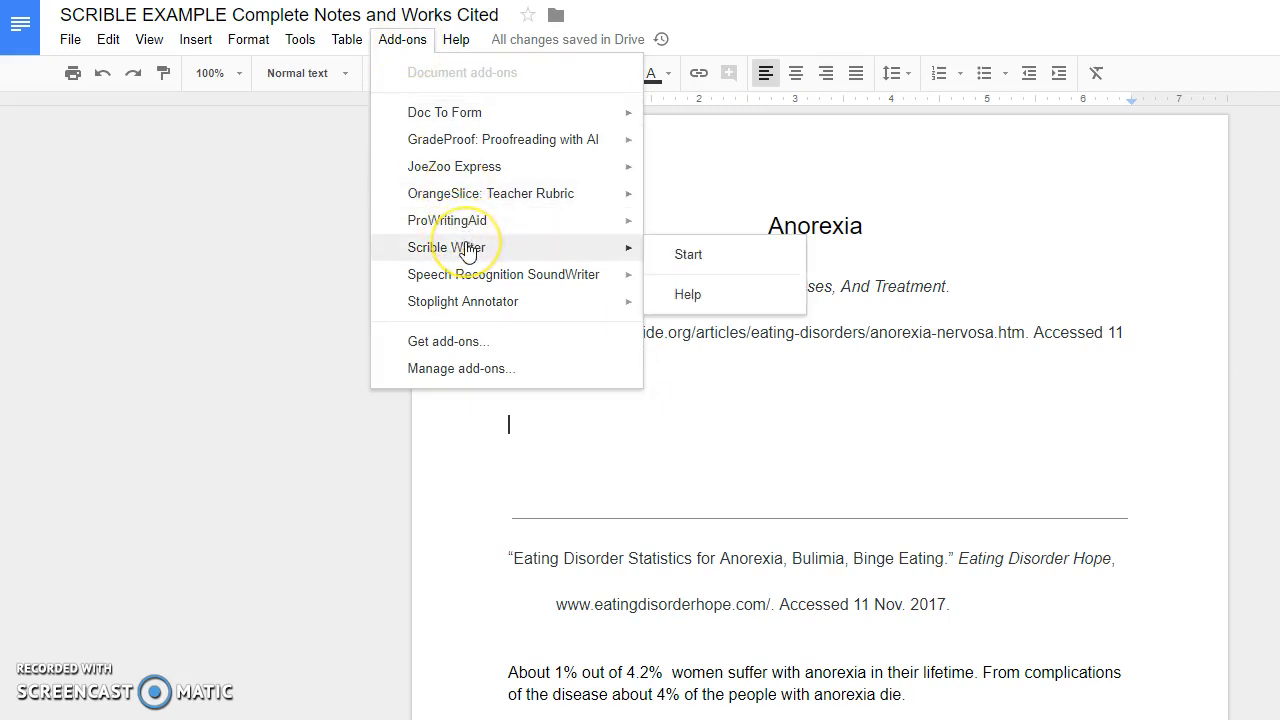
click(680, 252)
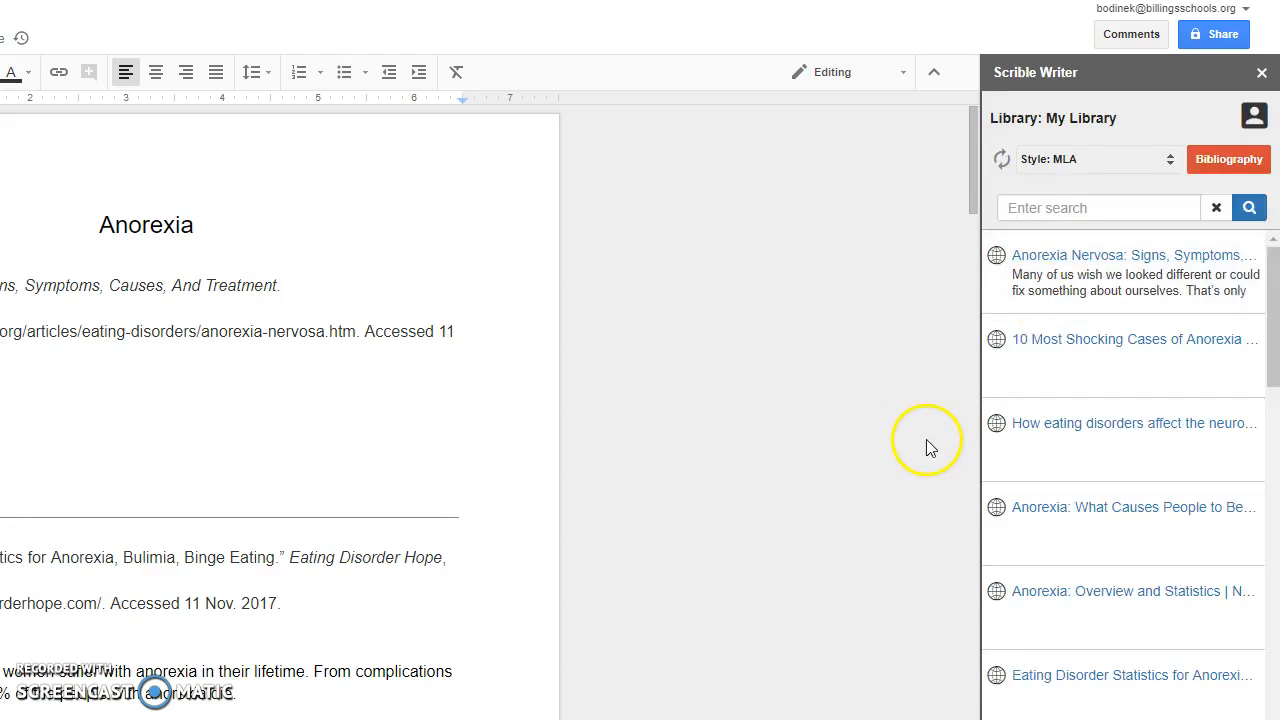
Insert the highlighted quote "But no matter how skinny you become, it's never enough." with its citation from the Anorexia Nervosa: Signs, Symptoms source.
mouse_move(1015, 322)
mouse_move(1065, 276)
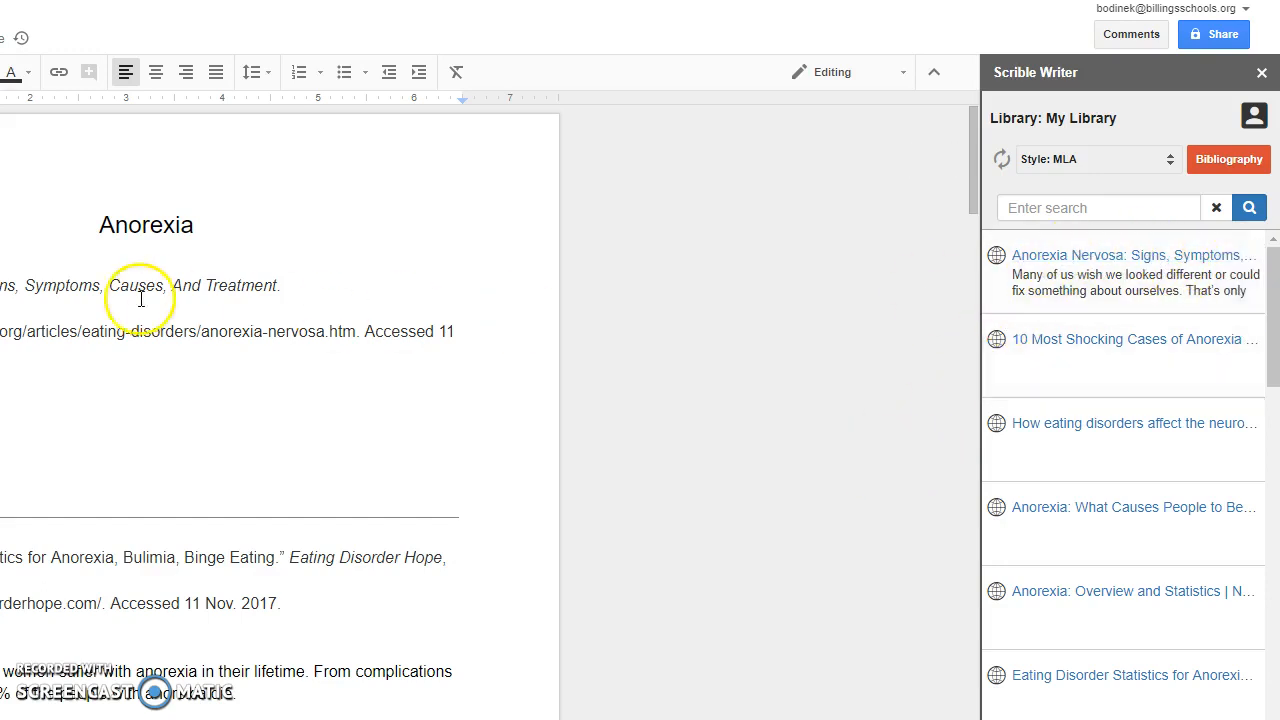
mouse_move(1254, 378)
mouse_move(1250, 300)
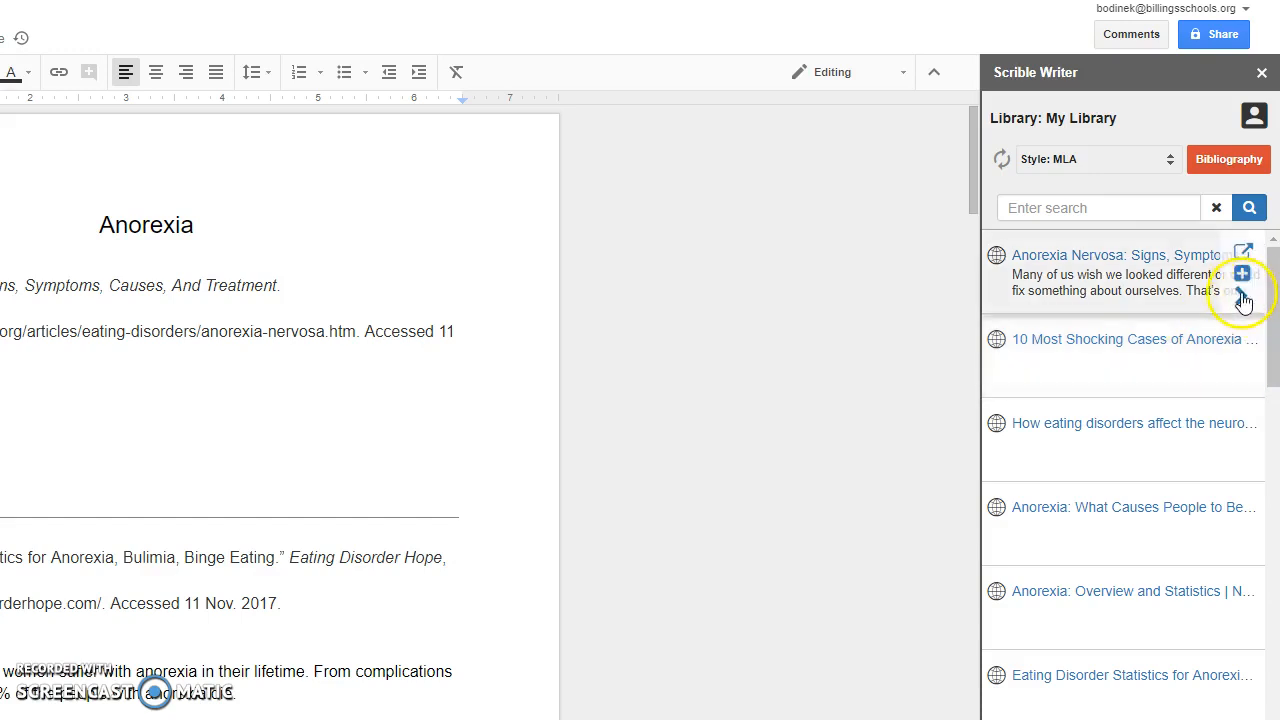
click(1240, 300)
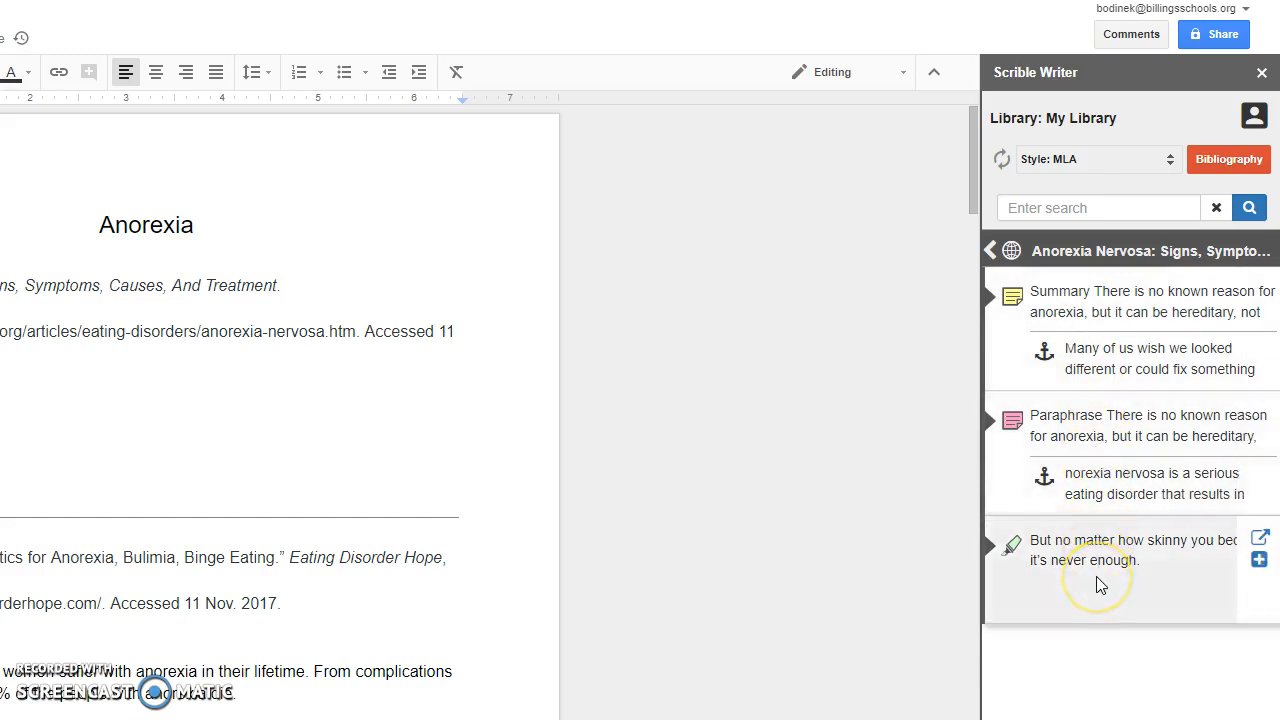
click(1259, 560)
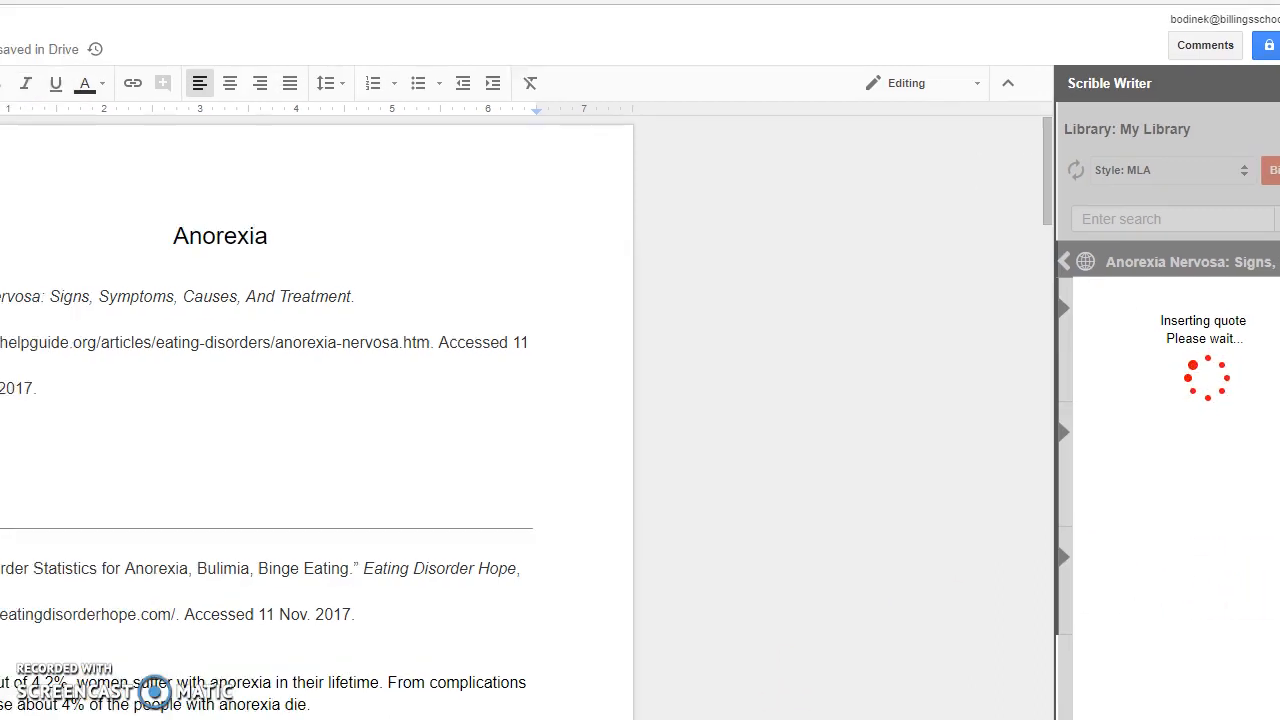
click(117, 449)
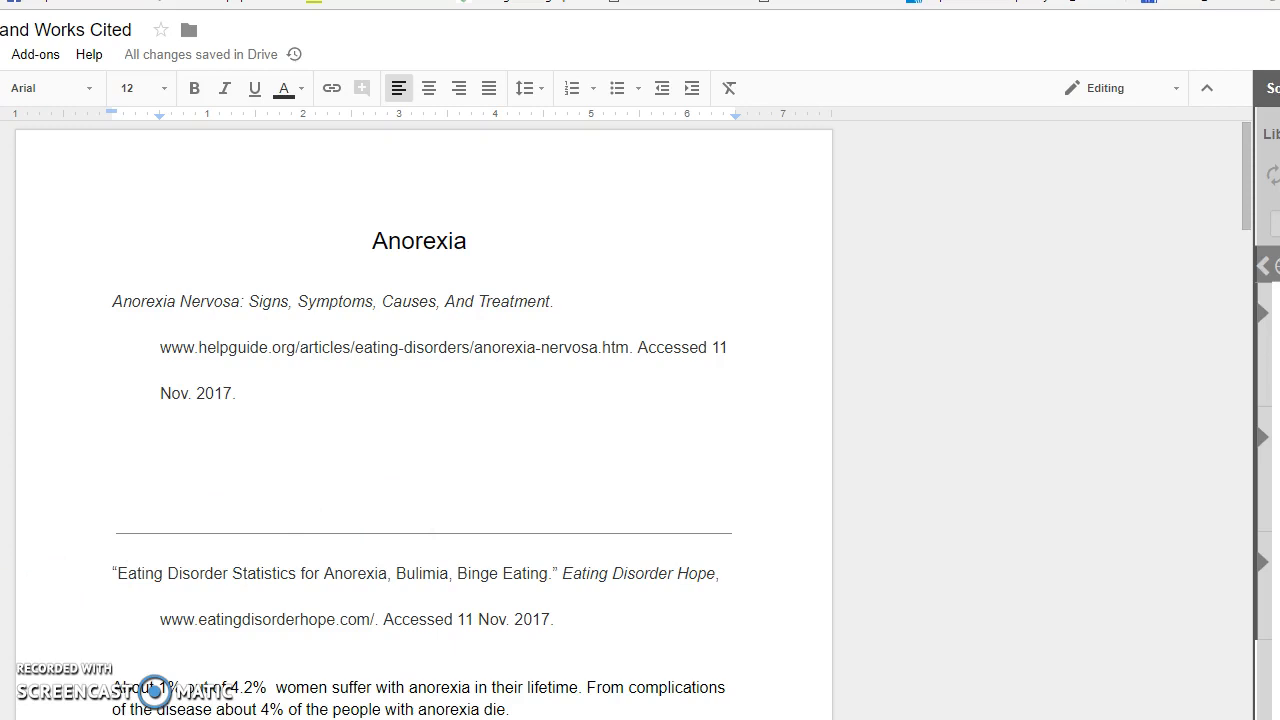
text("But no matter how skinny you become, it’s never enough." (Anorexia Nervosa: Signs, Symptoms, Causes, And Treatment))
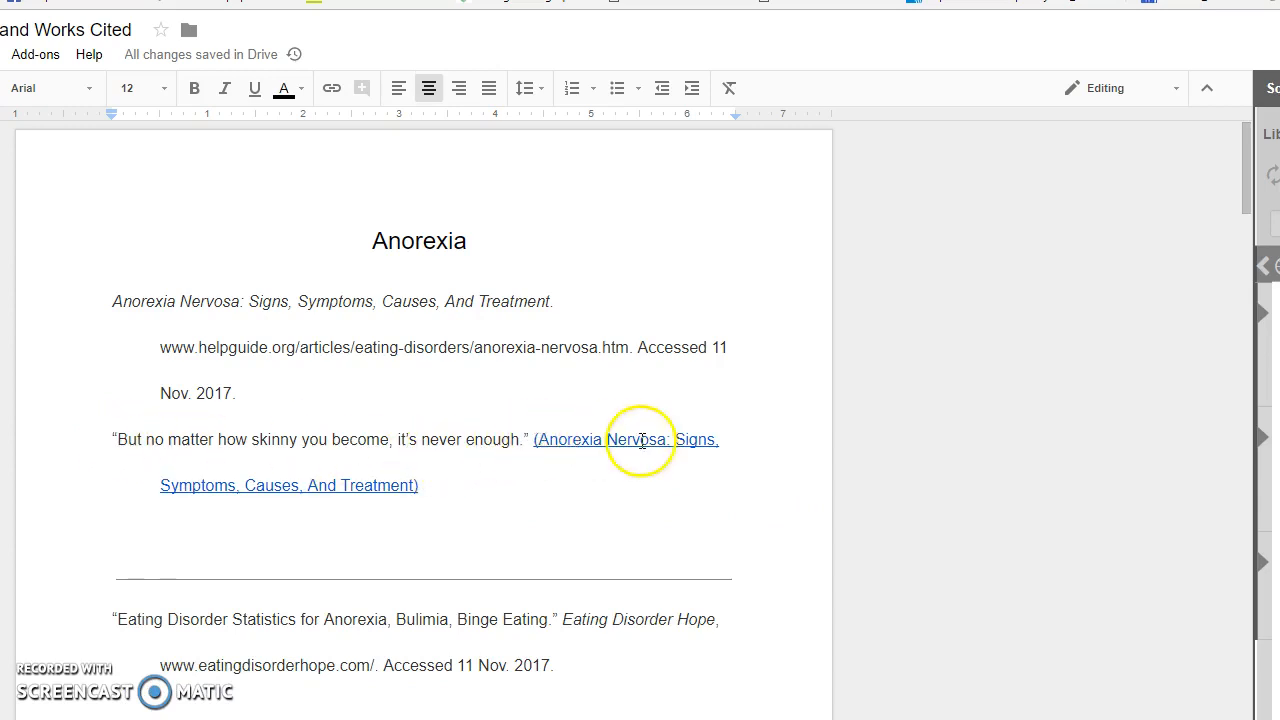
Move the quote's period from inside the quotation marks to after the parenthetical citation, and start a new line.
click(524, 442)
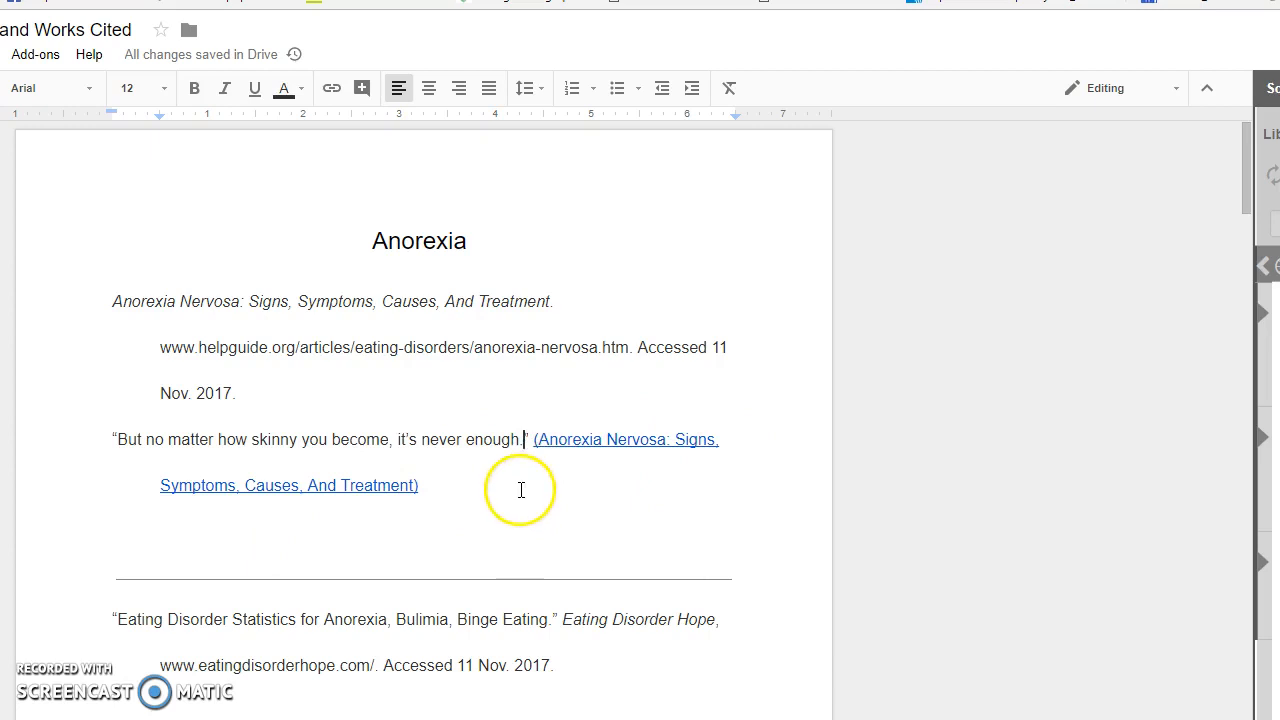
key(BackSpace)
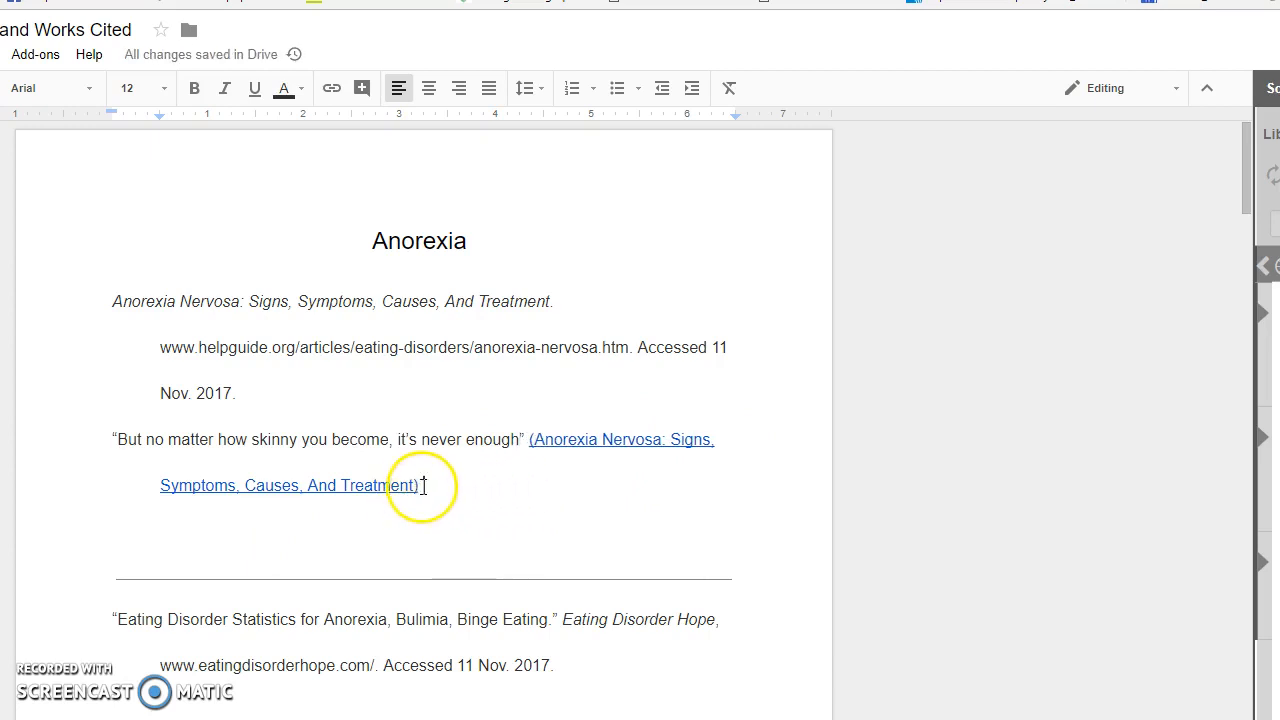
text(.)
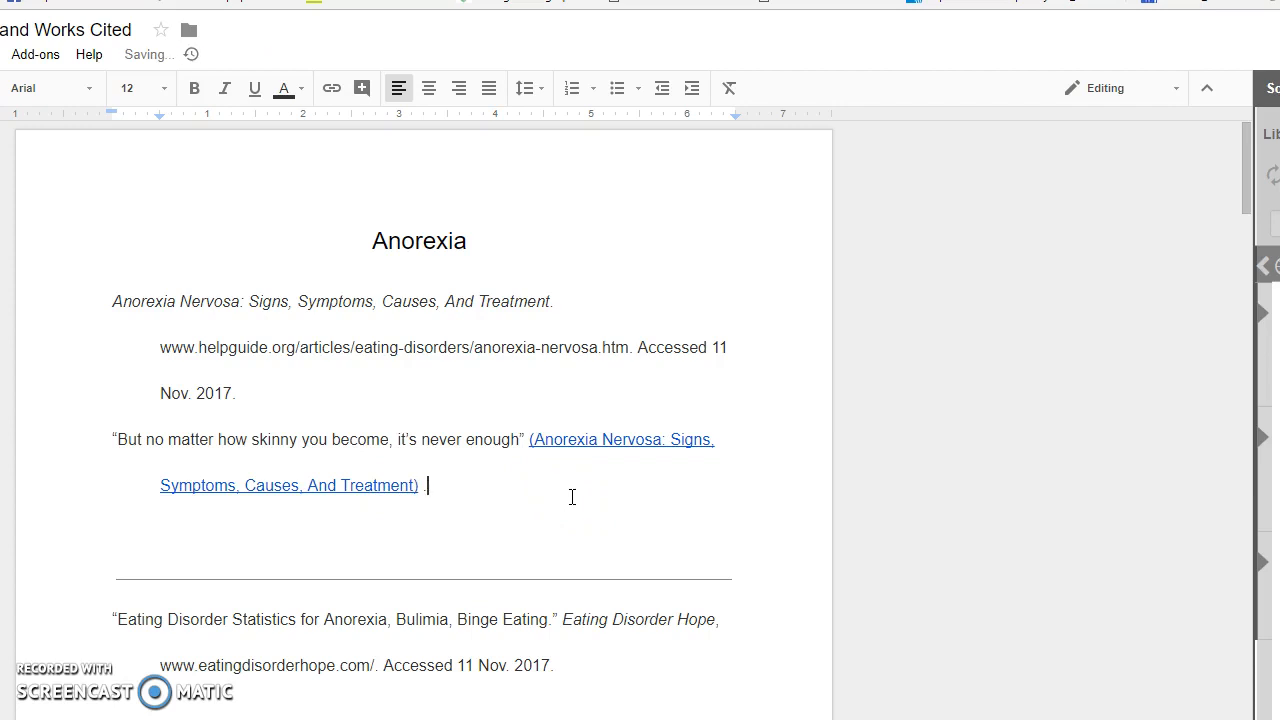
key(Return)
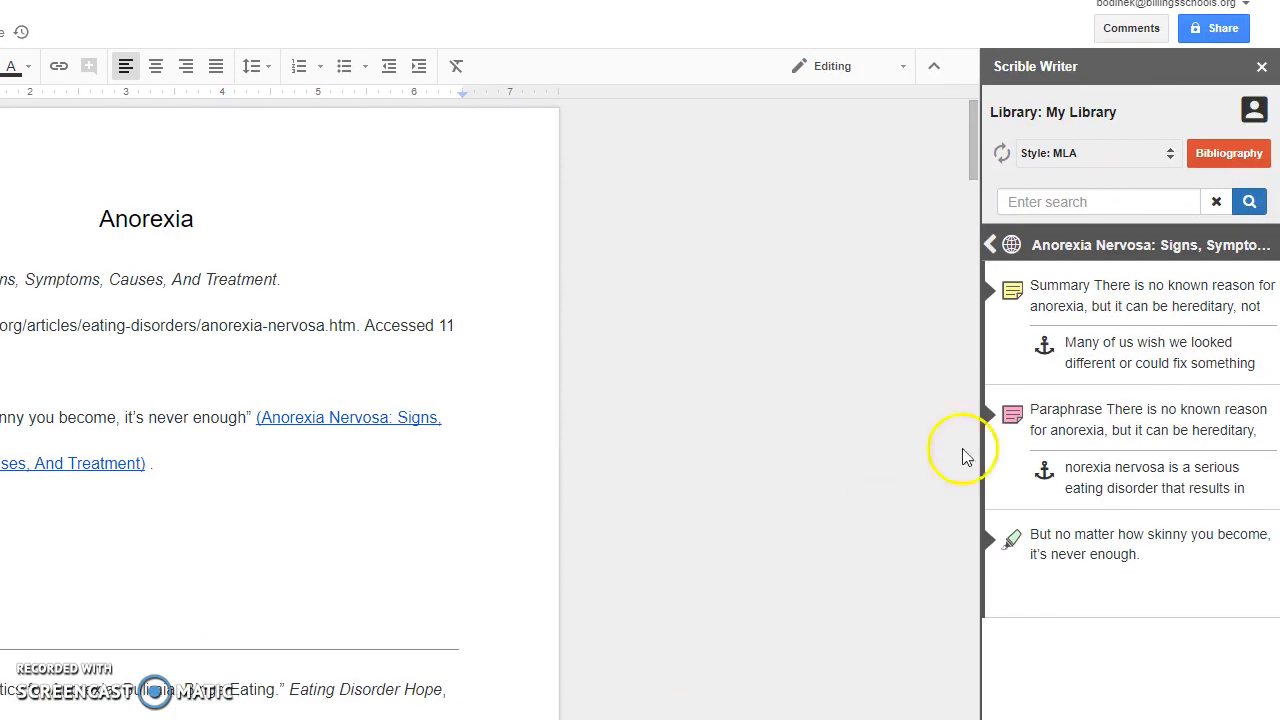
Insert the Summary note from the same source below the quote and delete its leading word "Summary".
mouse_move(1097, 350)
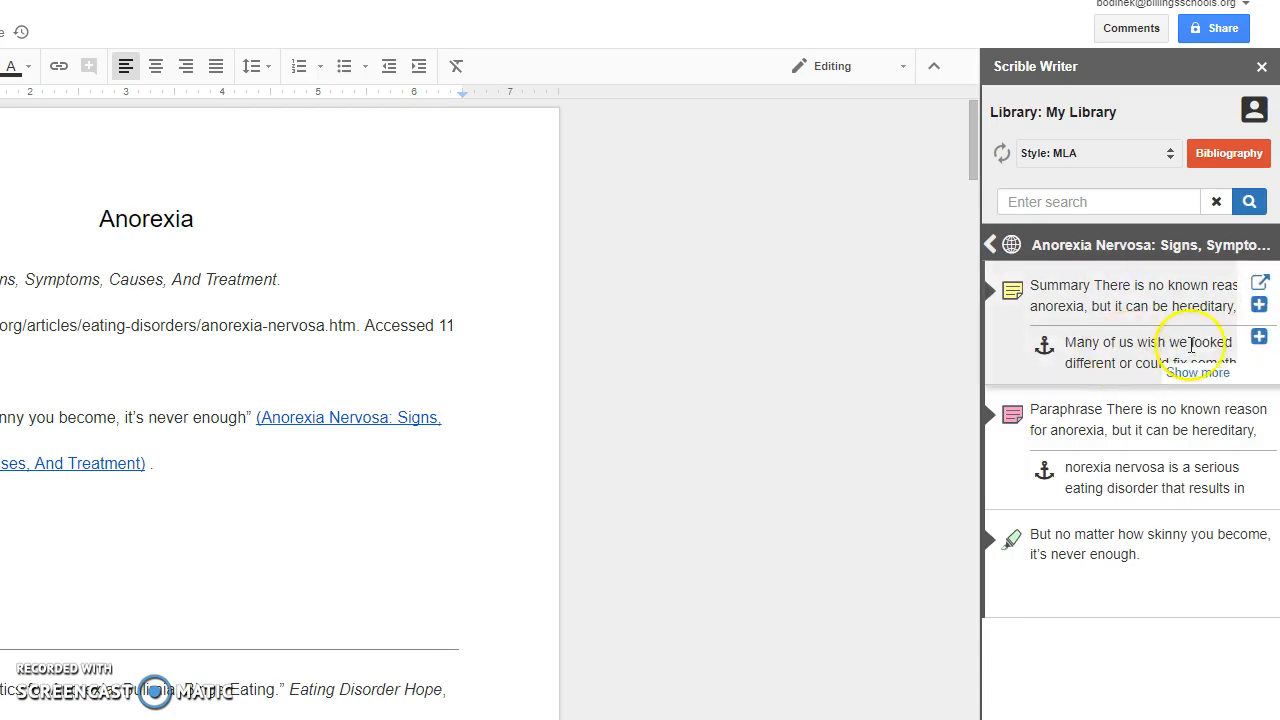
click(1259, 305)
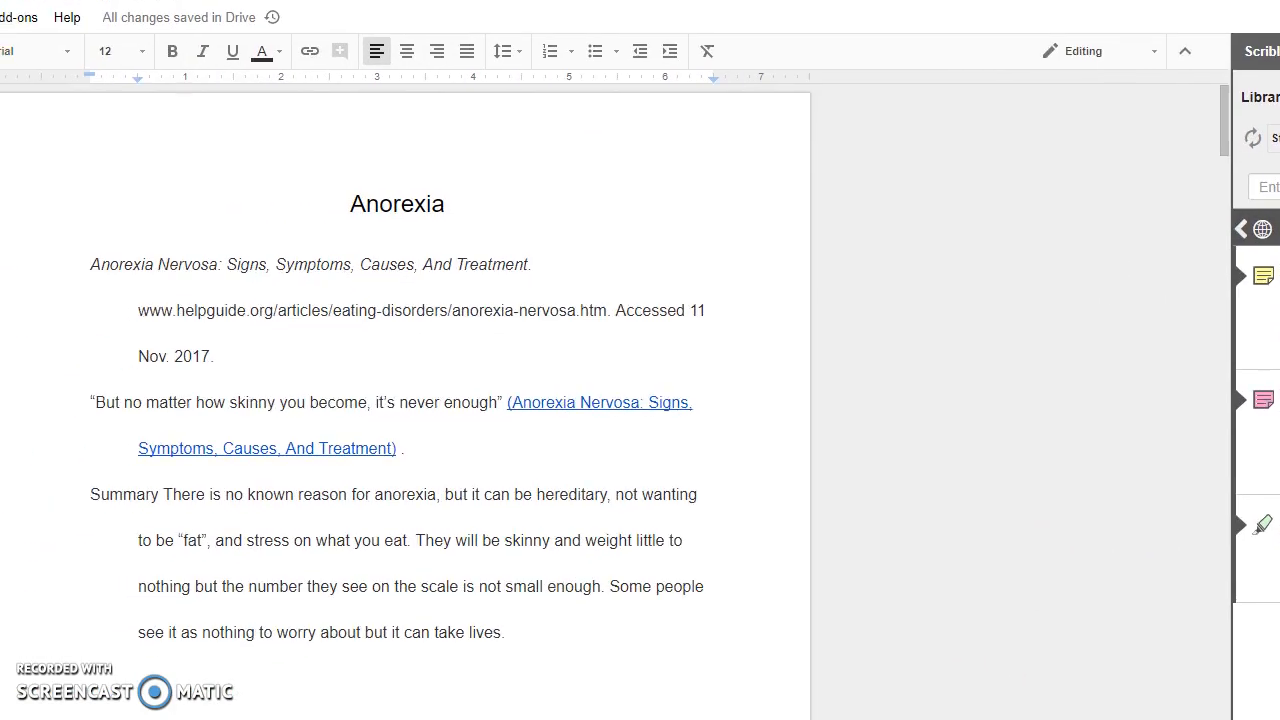
double_click(102, 495)
key(BackSpace)
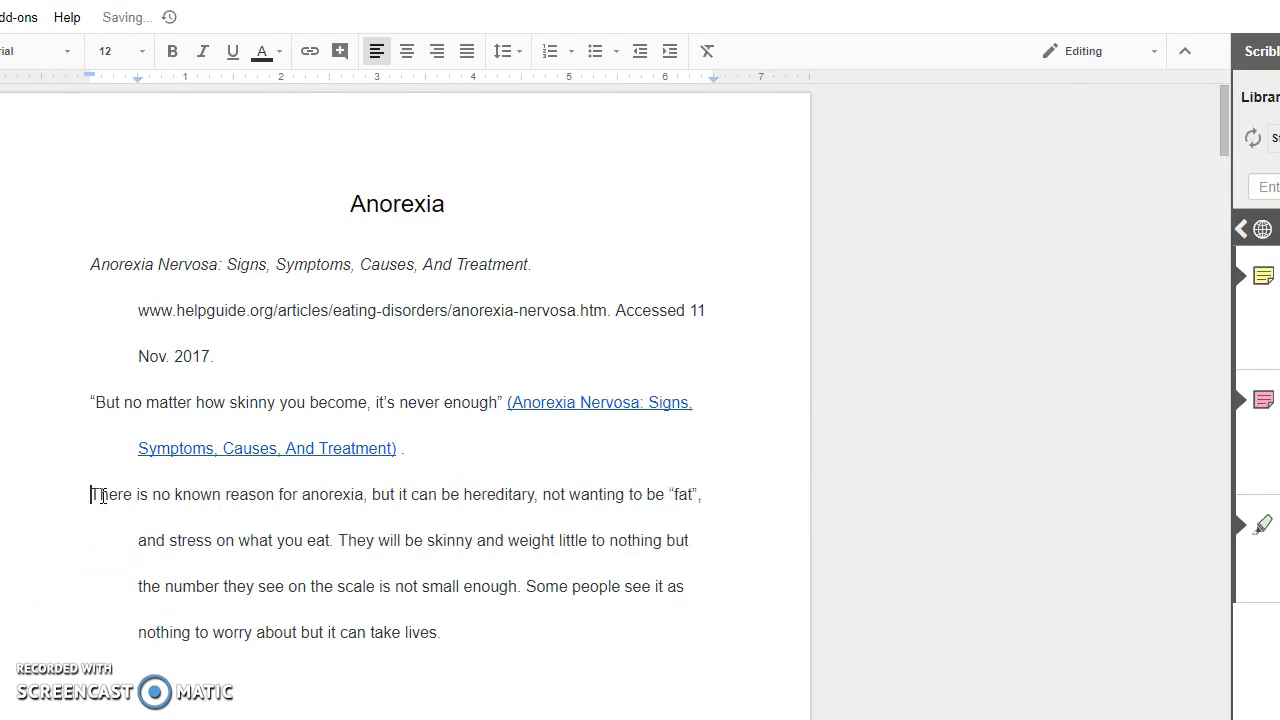
Remove the hanging indent from the summary paragraph and the quote paragraph so all their lines start at the margin.
click(132, 545)
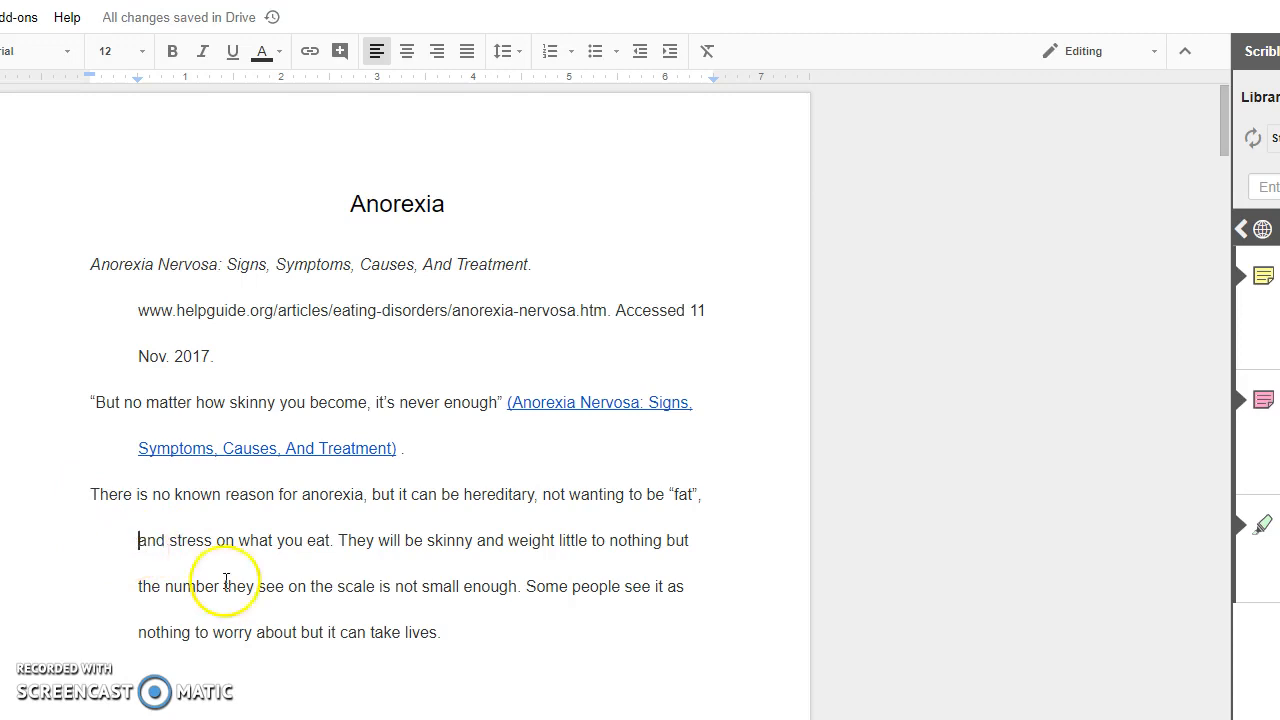
drag(132, 545, 471, 666)
drag(140, 79, 95, 80)
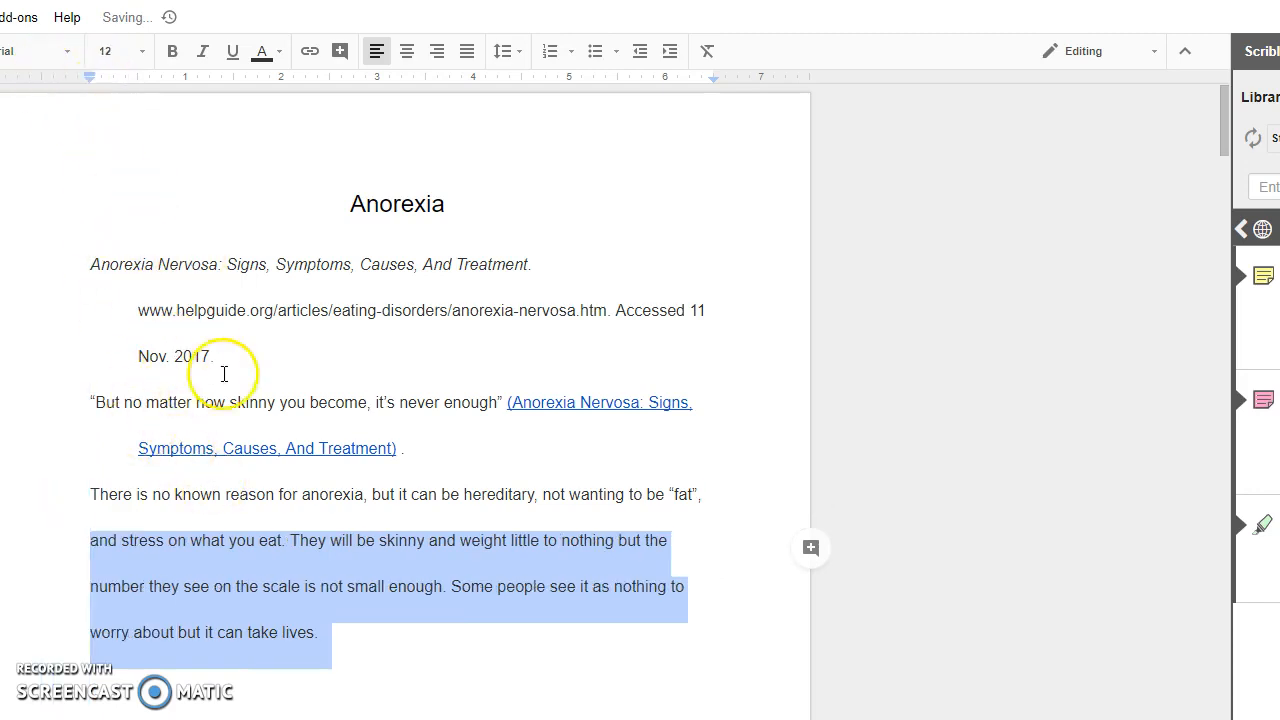
click(143, 443)
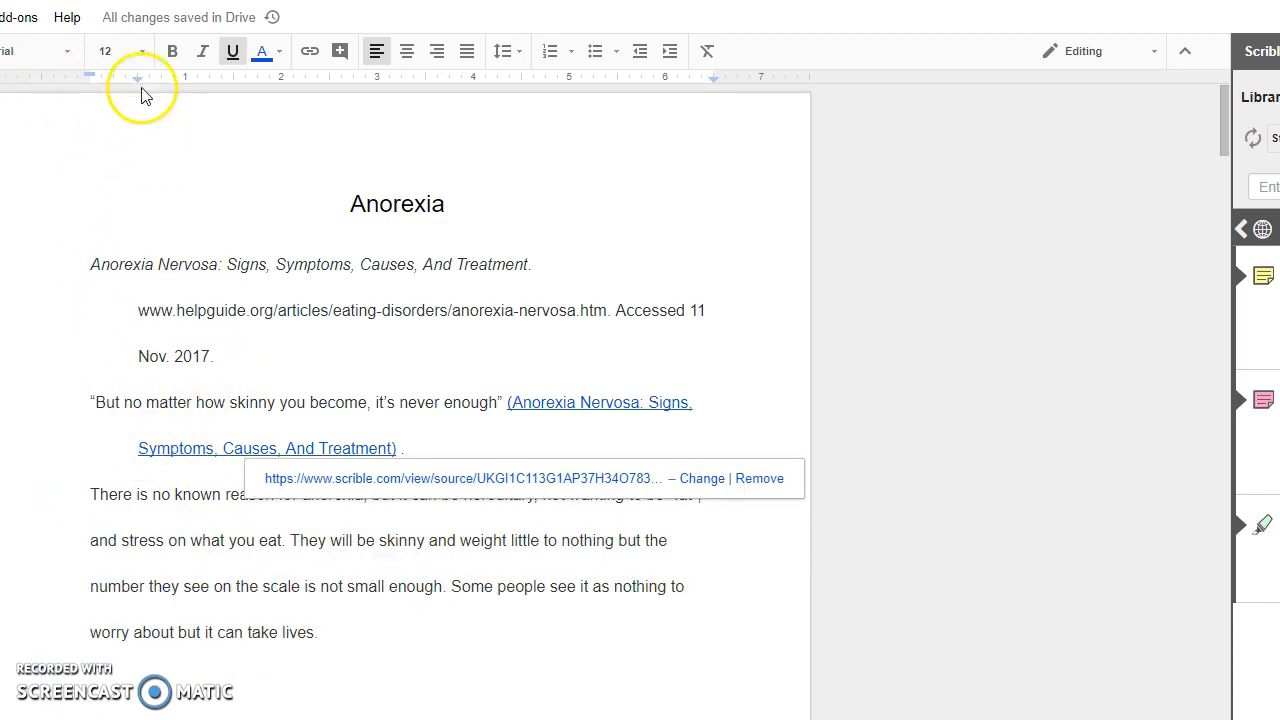
click(130, 80)
mouse_move(137, 80)
mouse_down()
mouse_move(90, 90)
mouse_move(80, 77)
mouse_move(90, 84)
mouse_up()
click(190, 588)
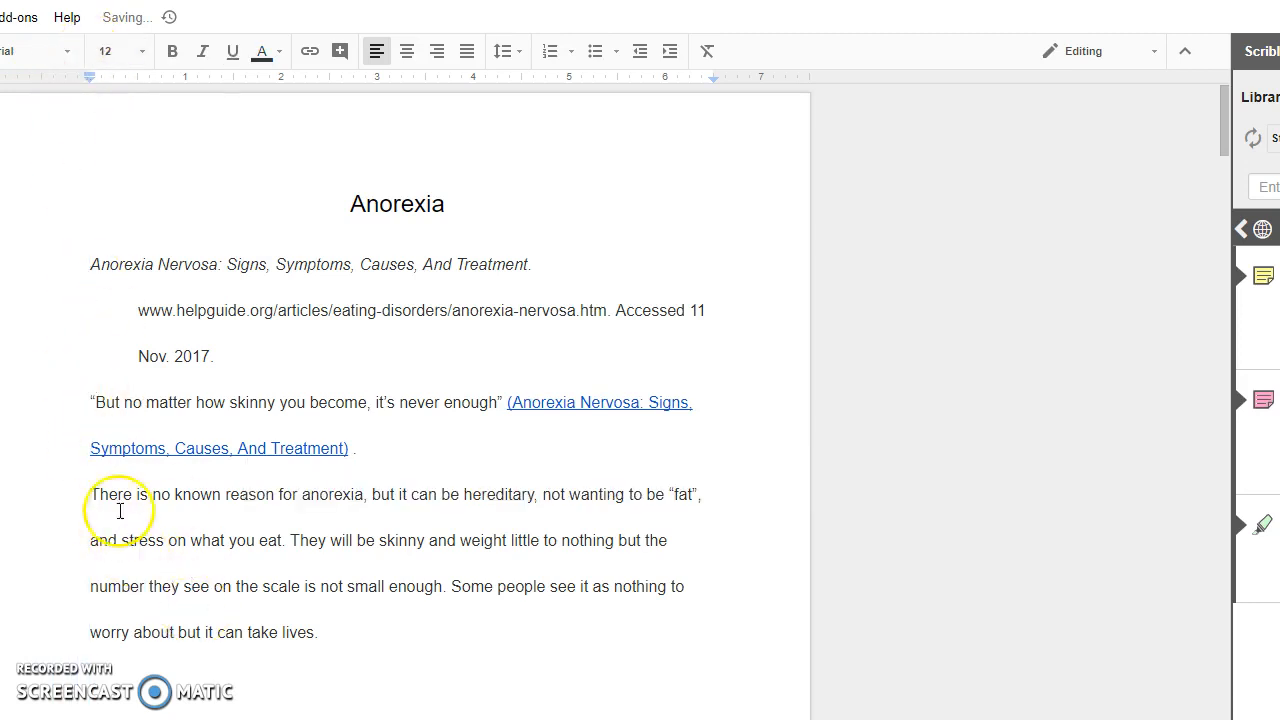
Copy the quote's linked parenthetical citation and paste it at the end of the summary paragraph, after "take lives".
click(88, 492)
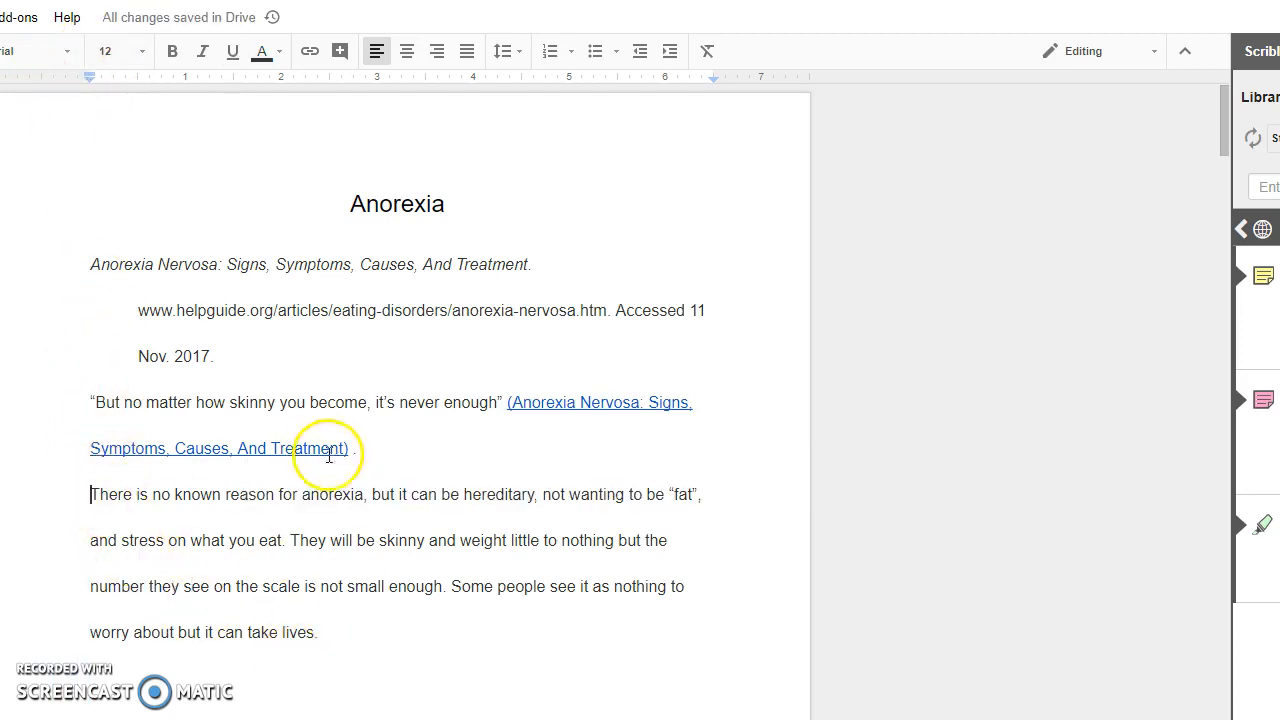
drag(503, 402, 523, 453)
key(ctrl+c)
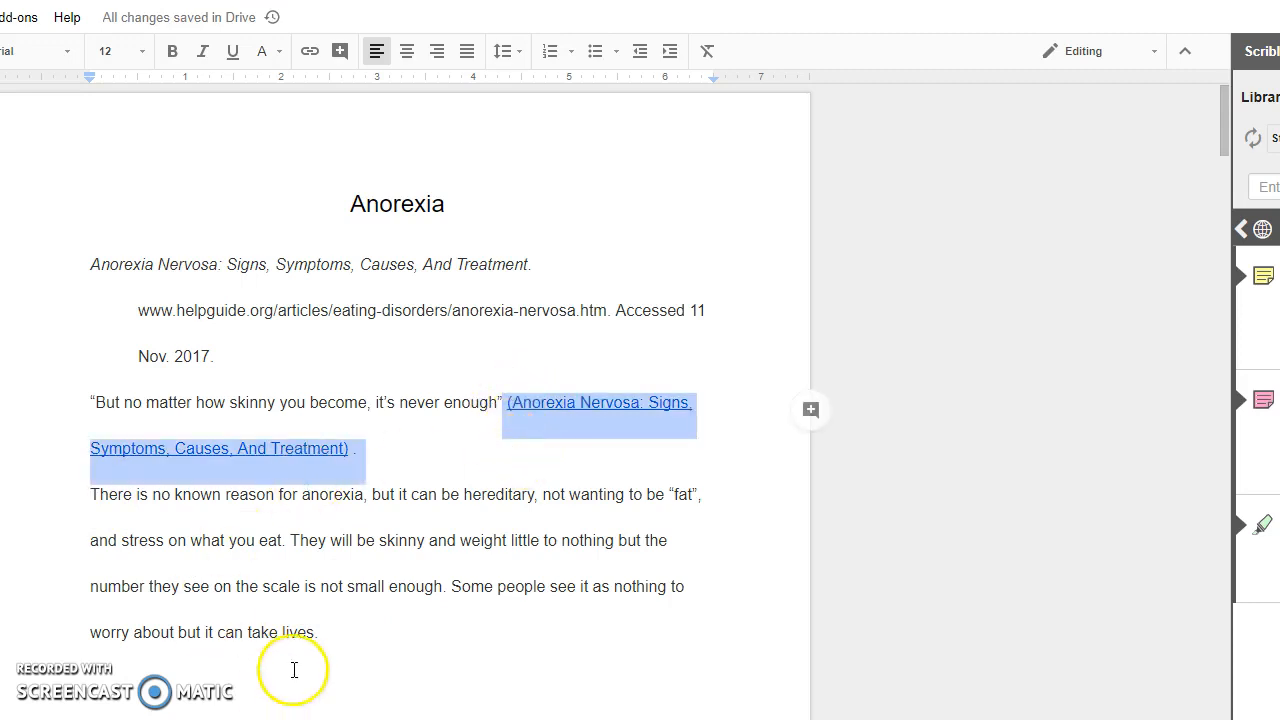
click(315, 634)
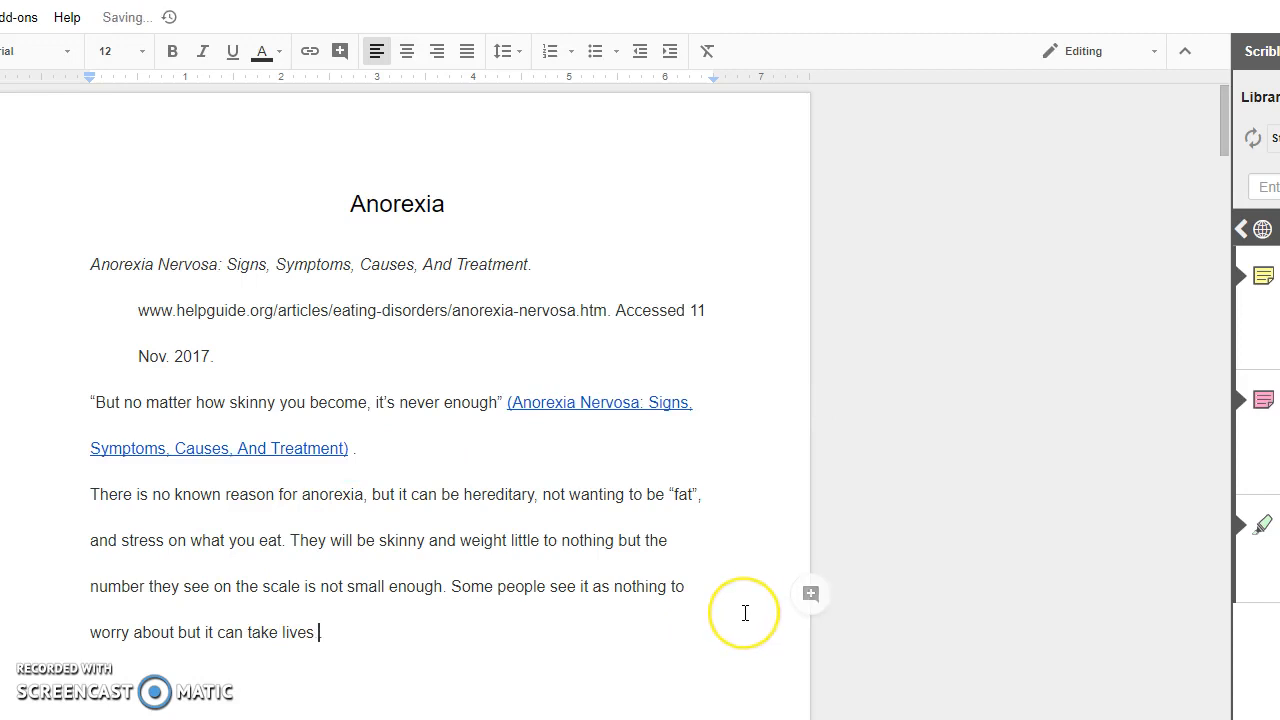
key(ctrl+v)
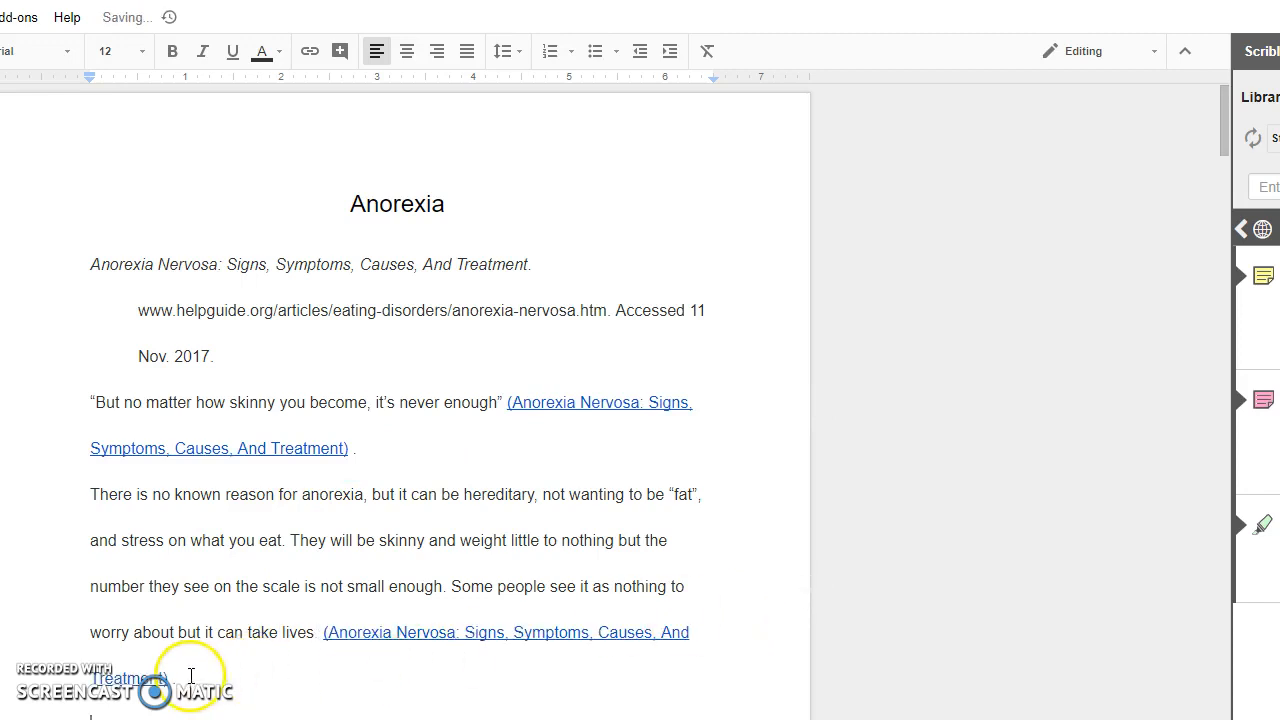
Delete the extra space between "take lives" and the parenthetical citation at the end of the summary paragraph.
click(315, 634)
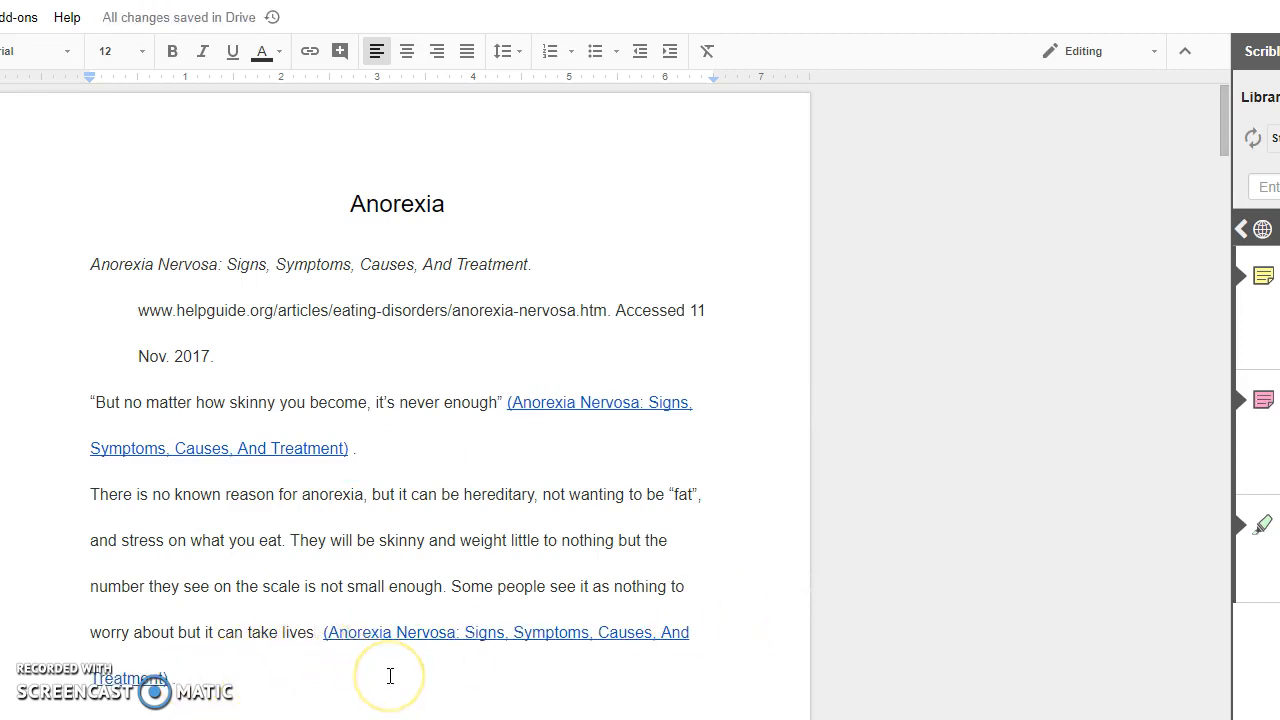
key(BackSpace)
click(382, 494)
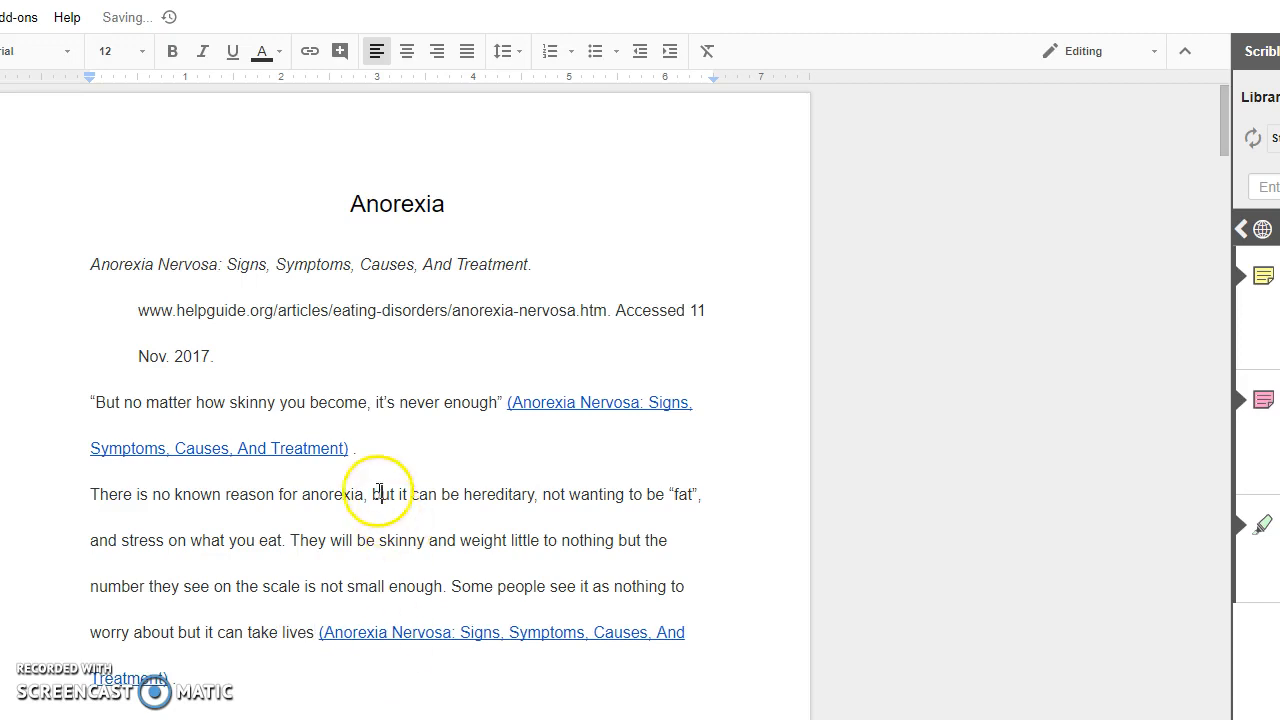
Review the quote's quotation marks, parenthetical citation and closing period, and where the summary paragraph begins.
click(94, 494)
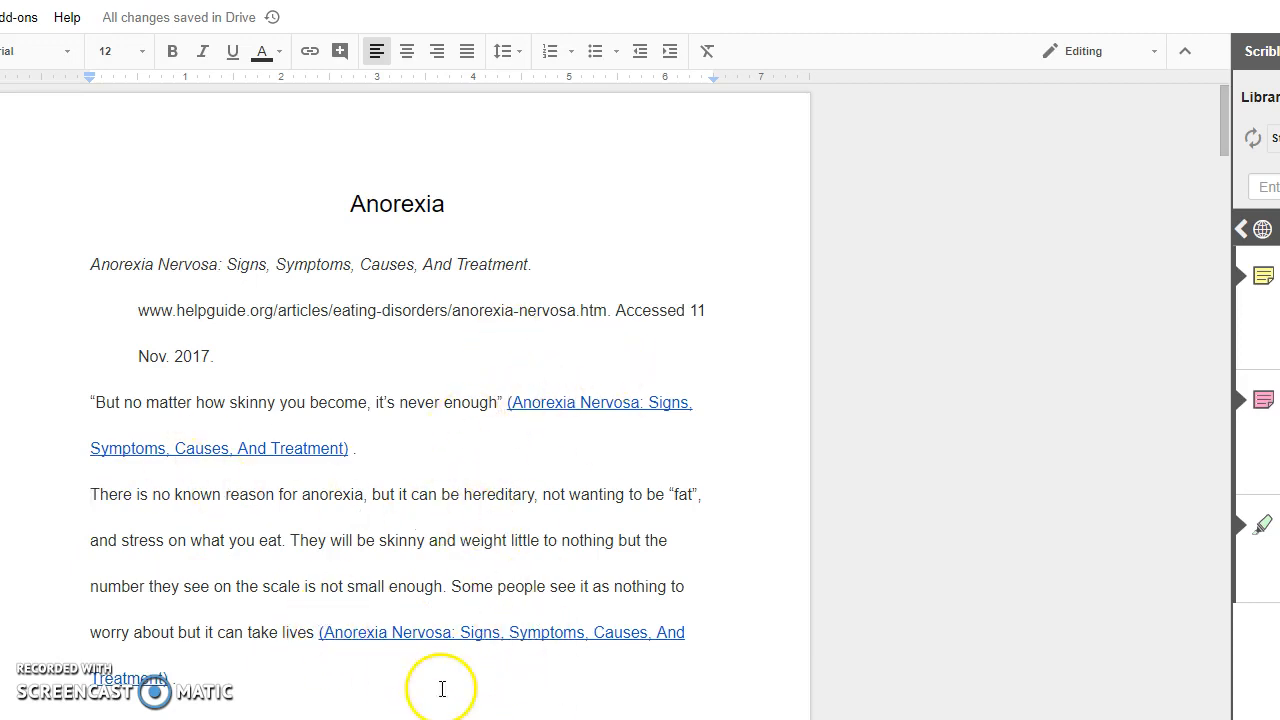
drag(505, 402, 343, 449)
click(373, 469)
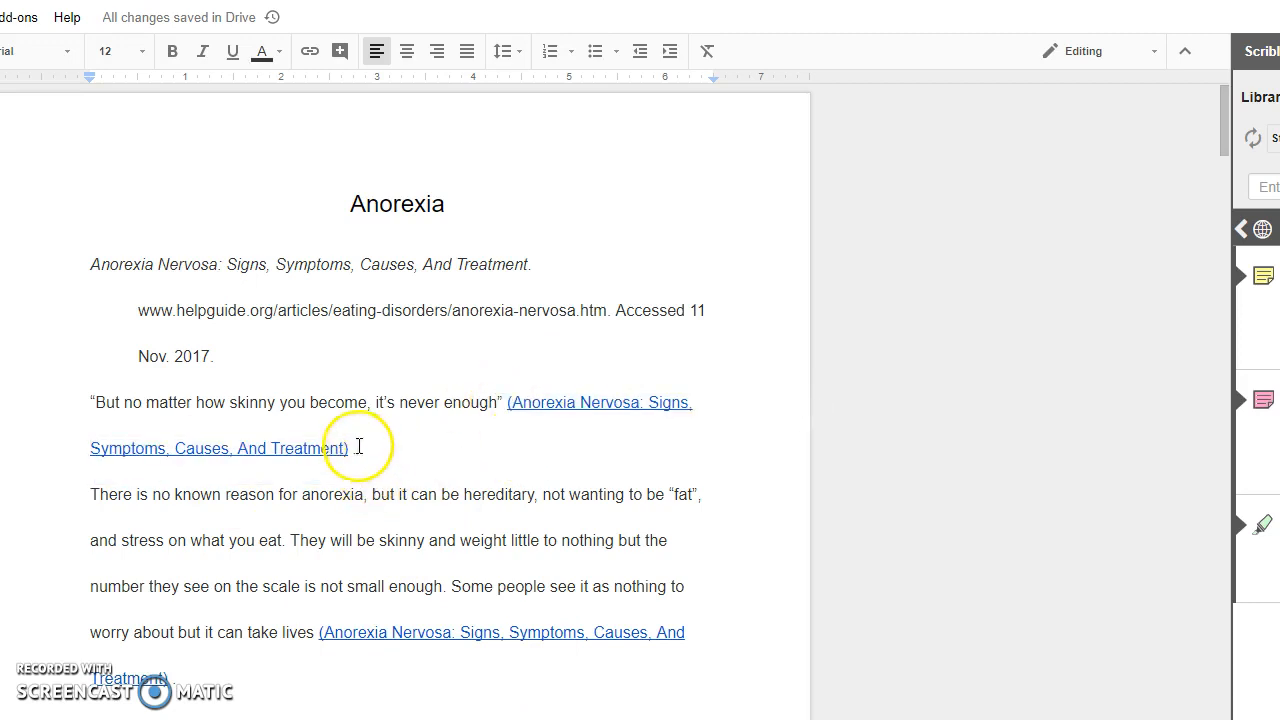
click(353, 450)
click(471, 528)
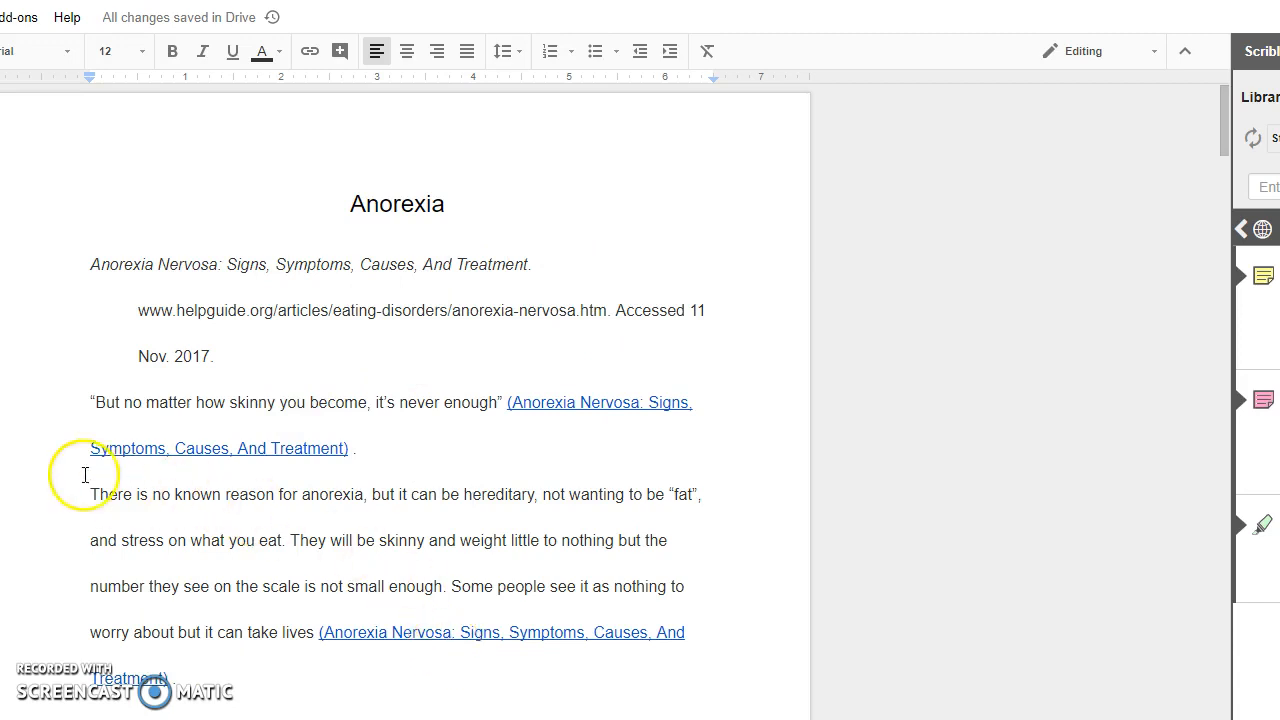
click(99, 398)
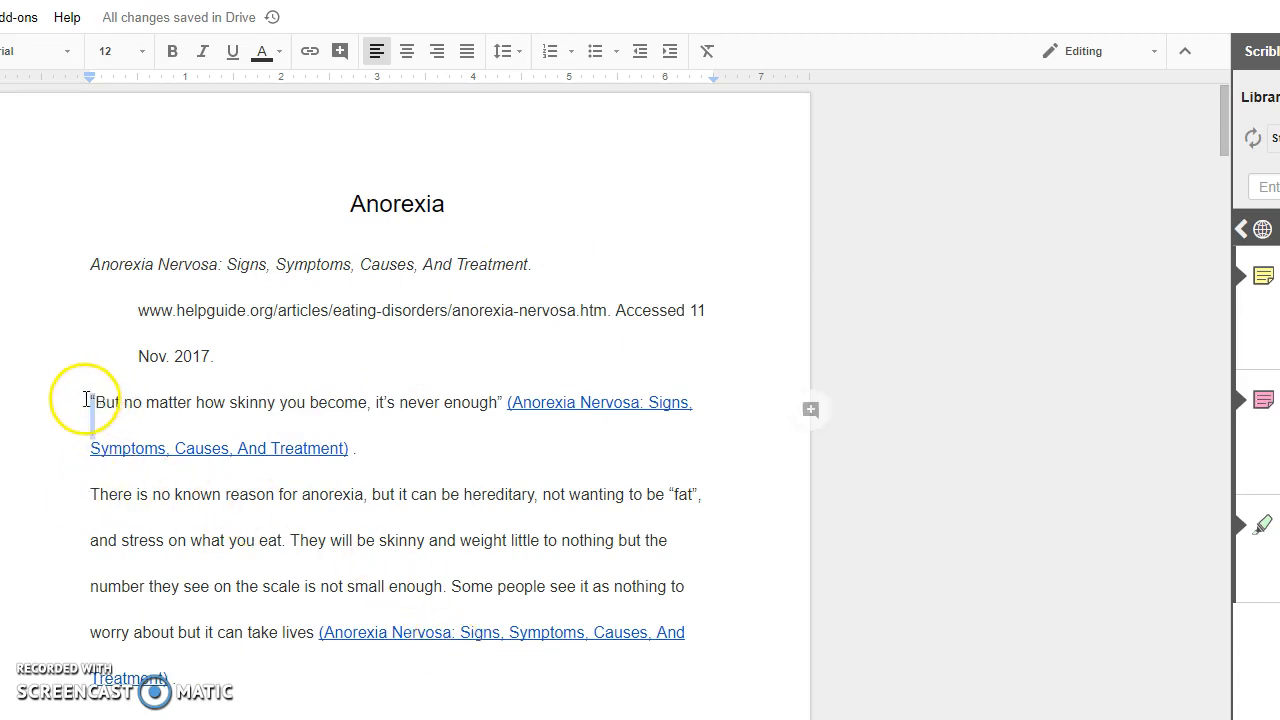
click(503, 402)
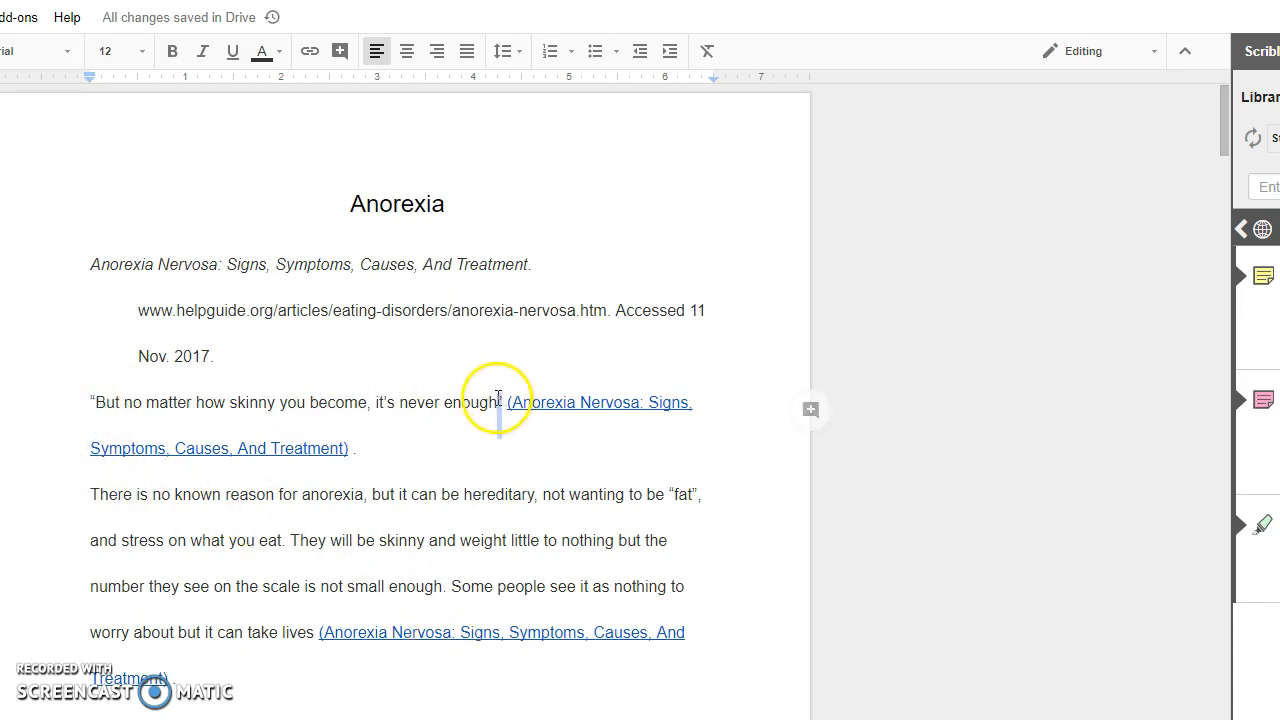
click(422, 497)
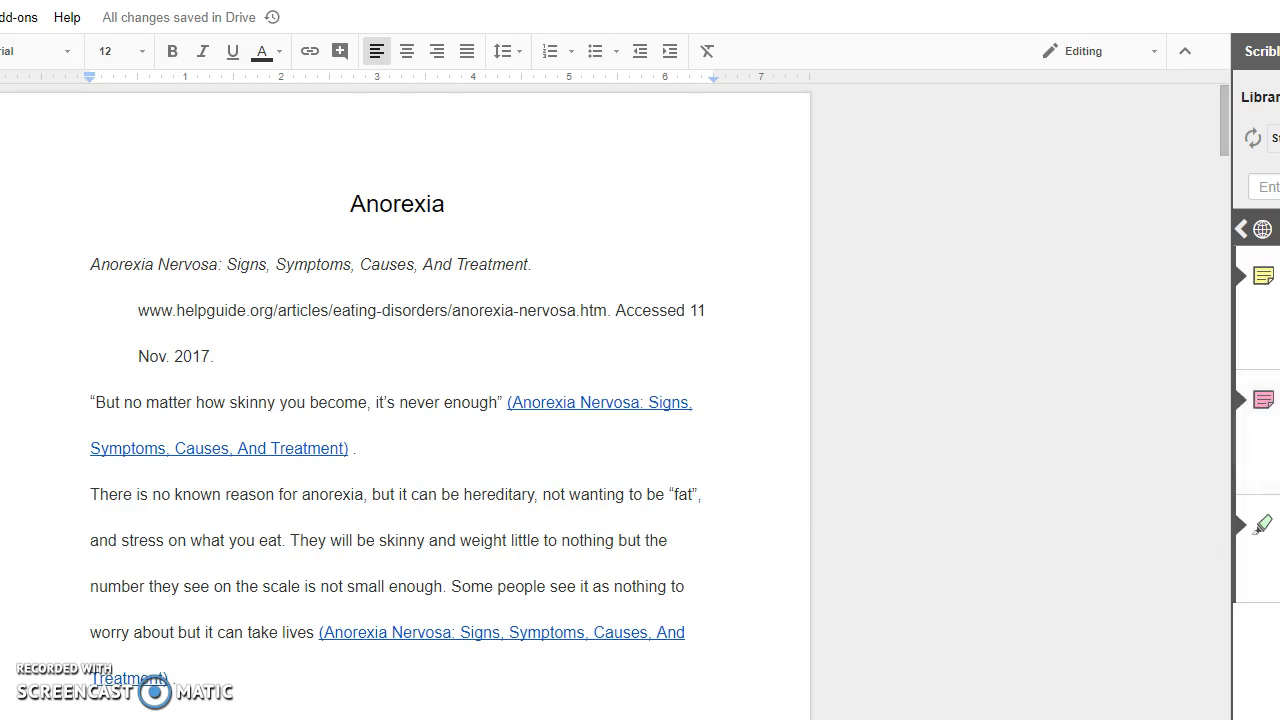
mouse_move(1257, 392)
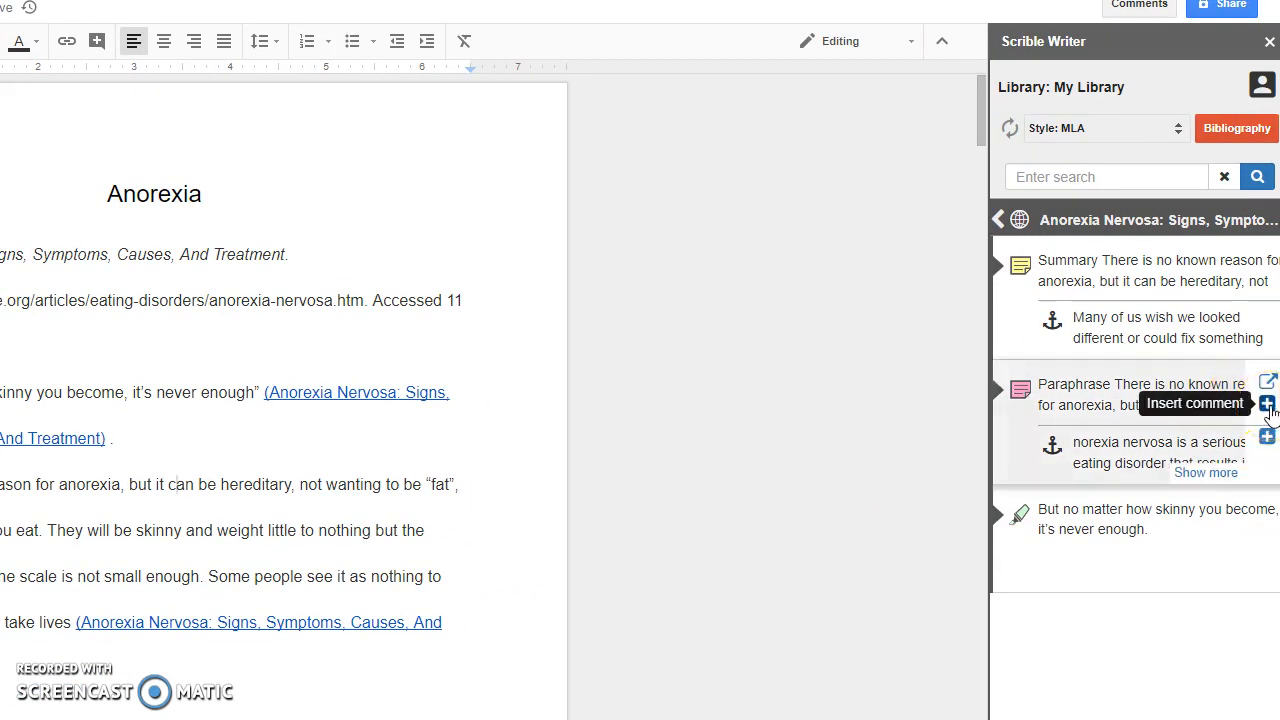
click(1267, 404)
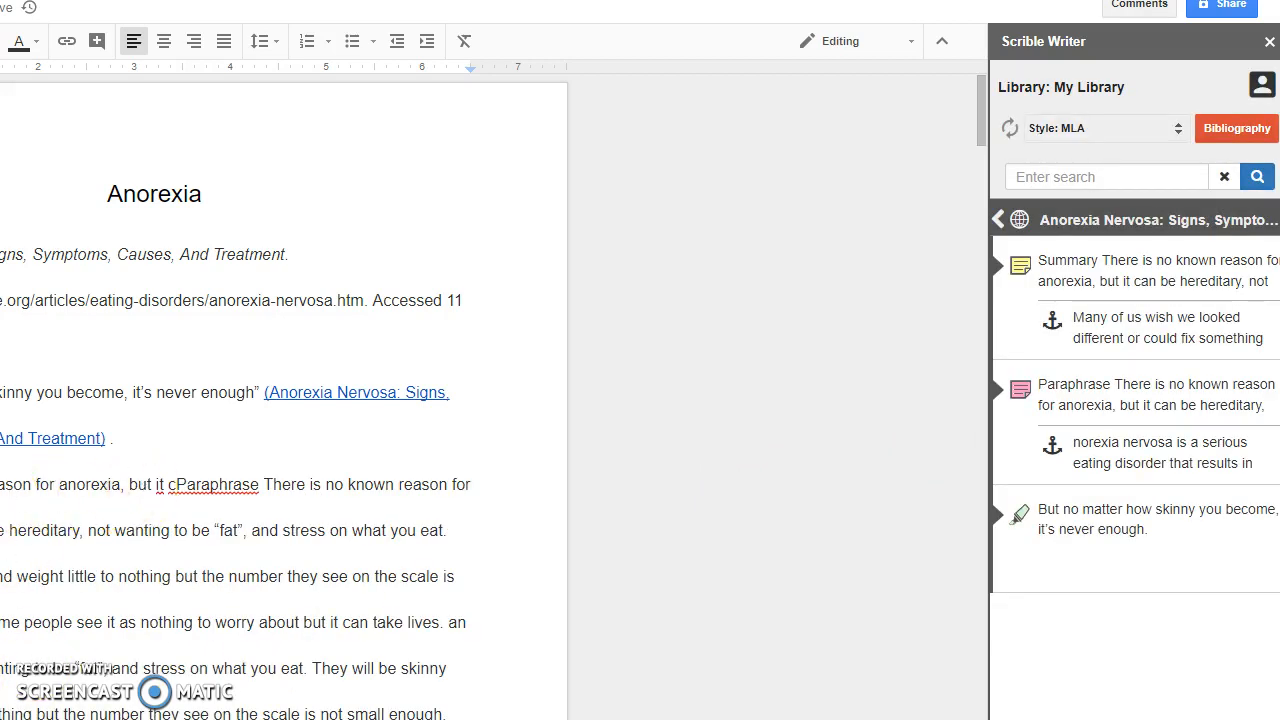
click(433, 492)
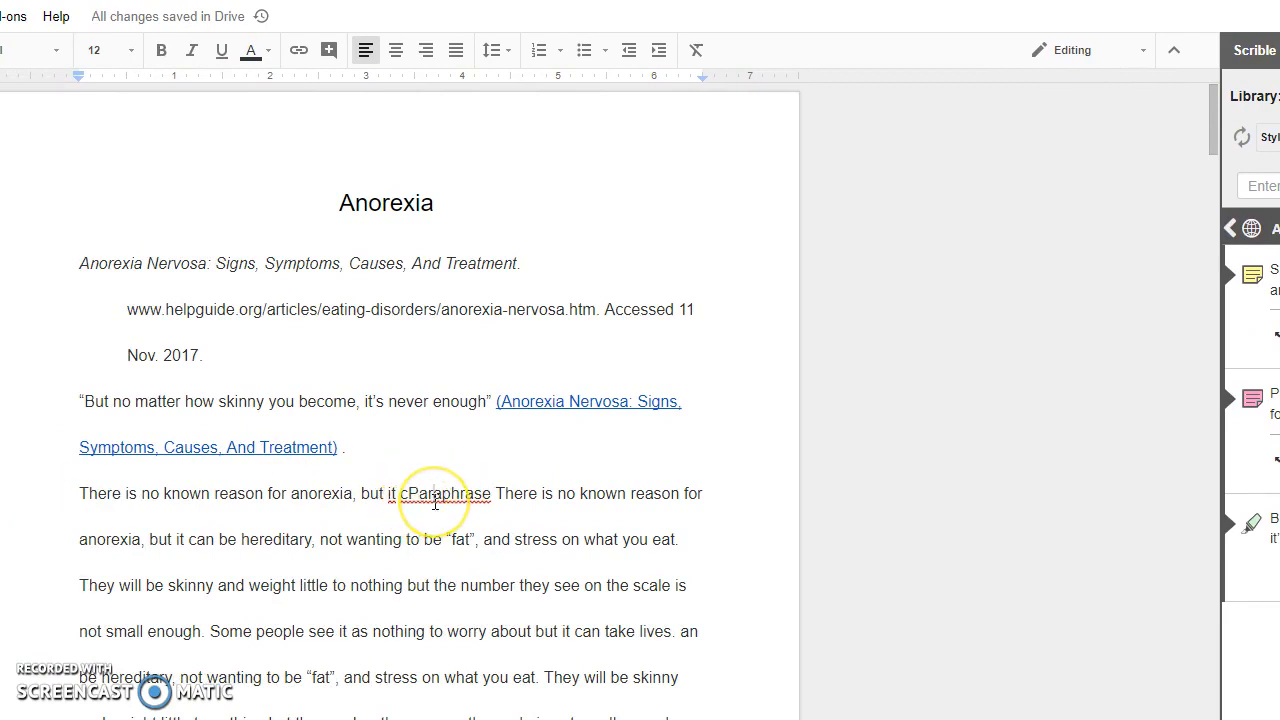
key(ctrl+z)
Insert the Paraphrase note from the same source on a new line below the summary and delete its leading word "Paraphrase".
click(542, 494)
click(177, 680)
key(Return)
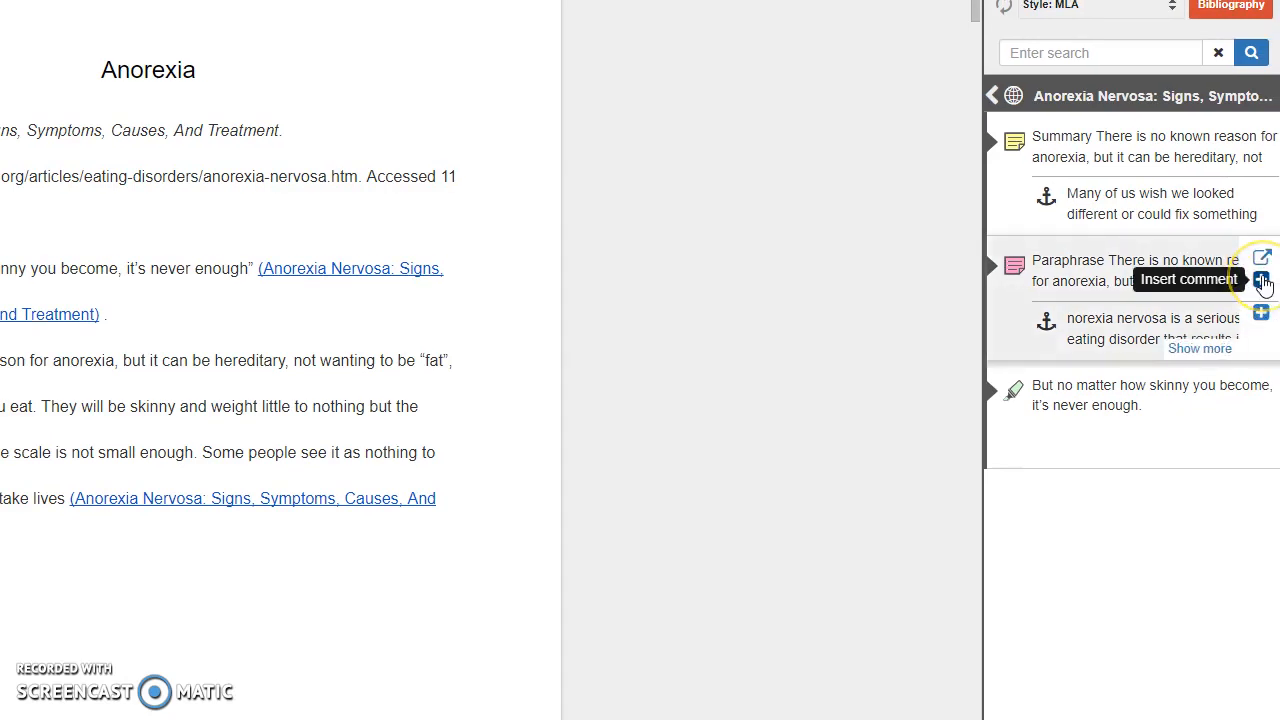
click(1262, 283)
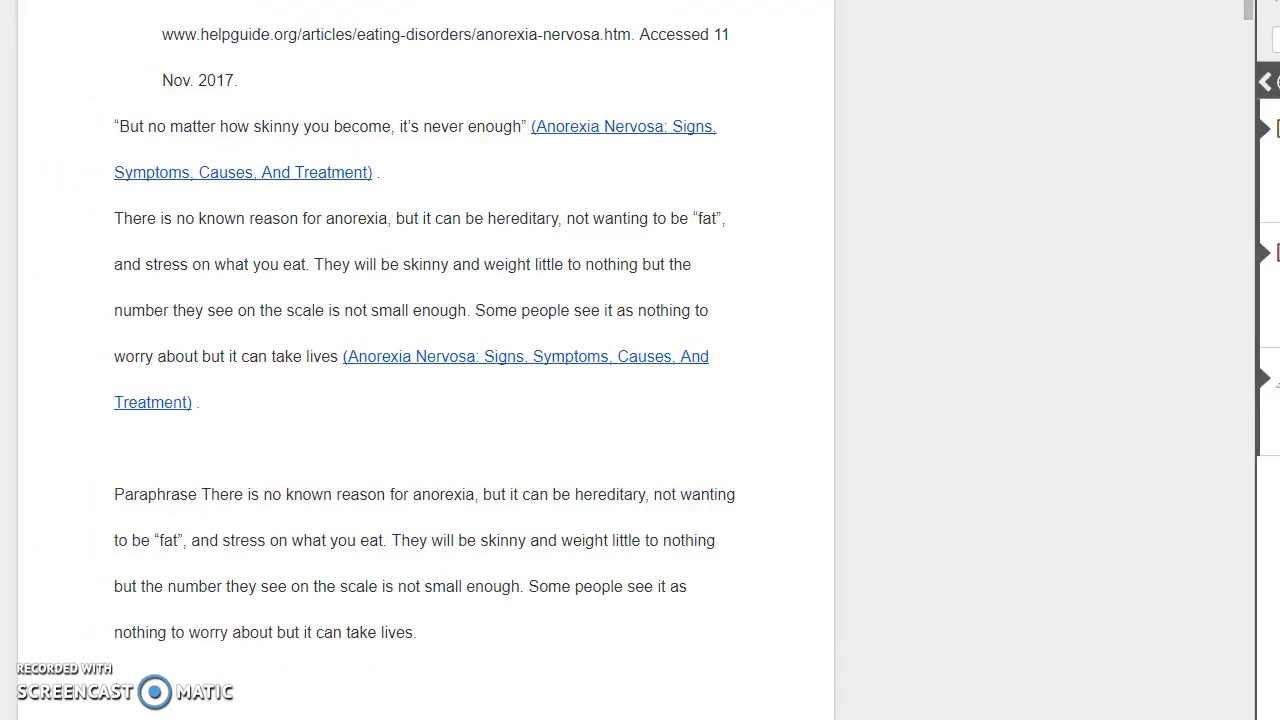
double_click(167, 489)
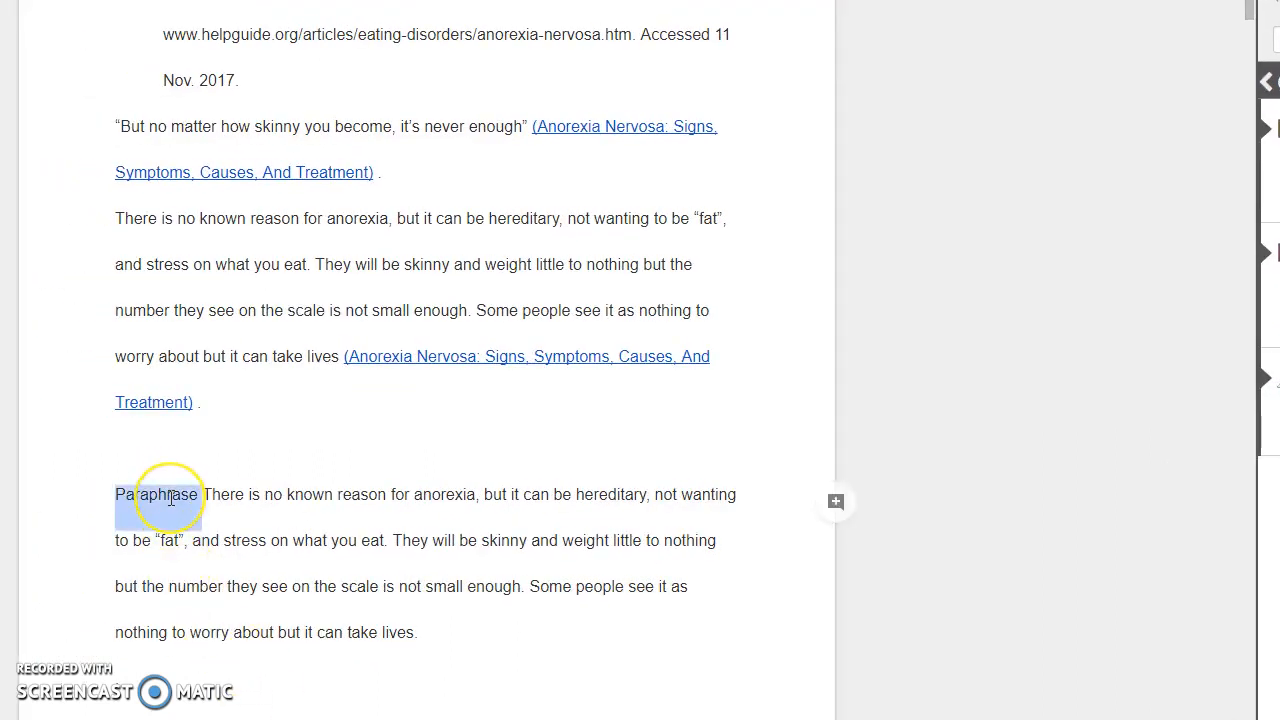
key(BackSpace)
Copy the summary's linked parenthetical citation and paste it at the end of the paraphrase paragraph, after "take lives".
click(412, 626)
drag(340, 357, 363, 393)
key(ctrl+c)
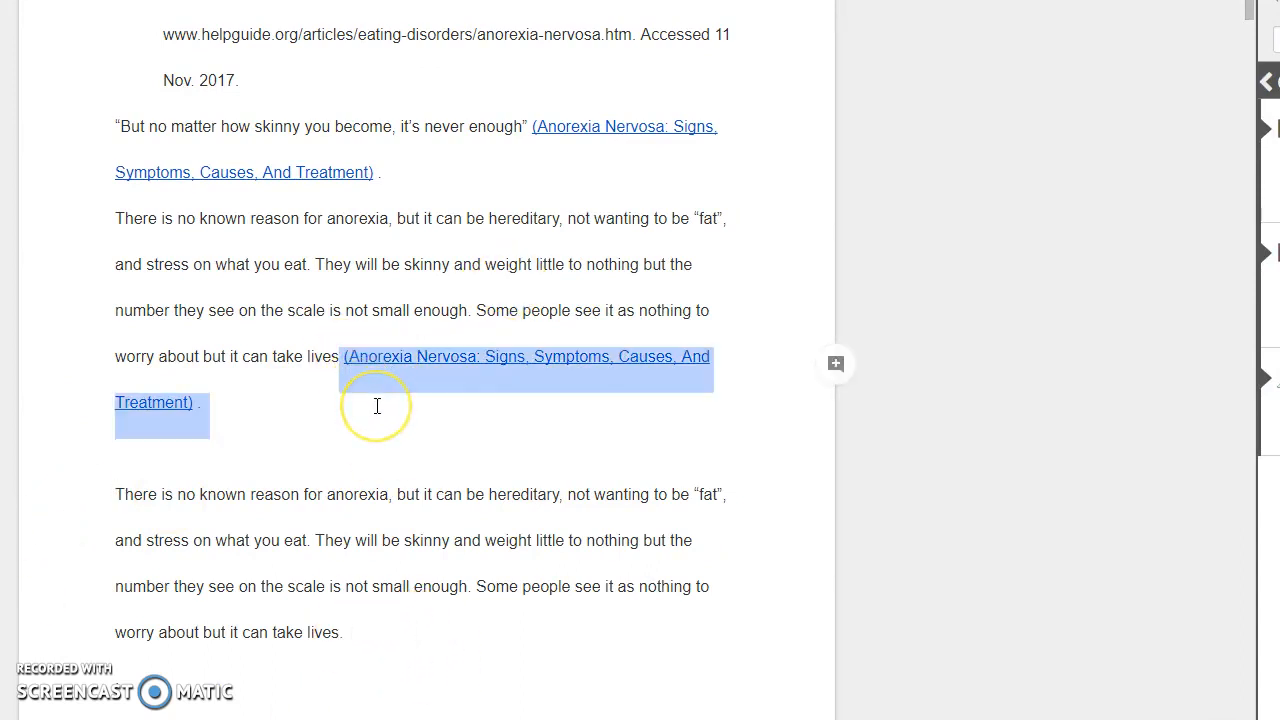
click(337, 629)
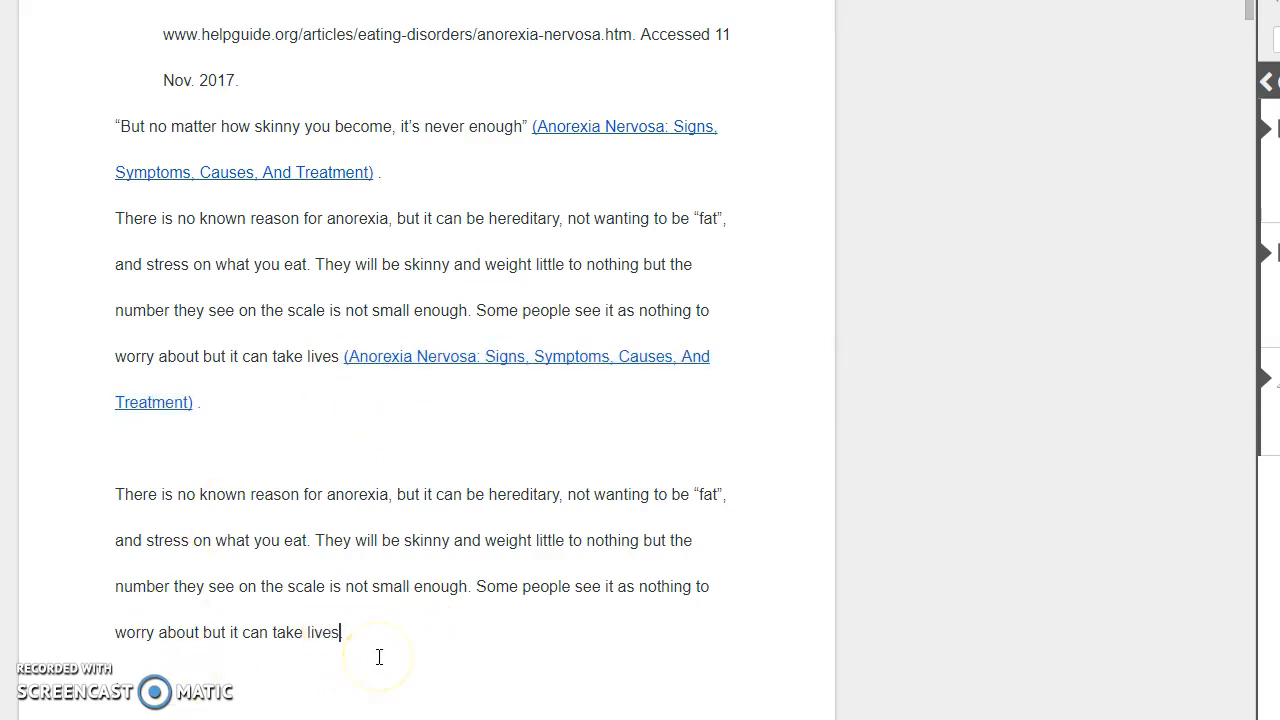
key(ctrl+v)
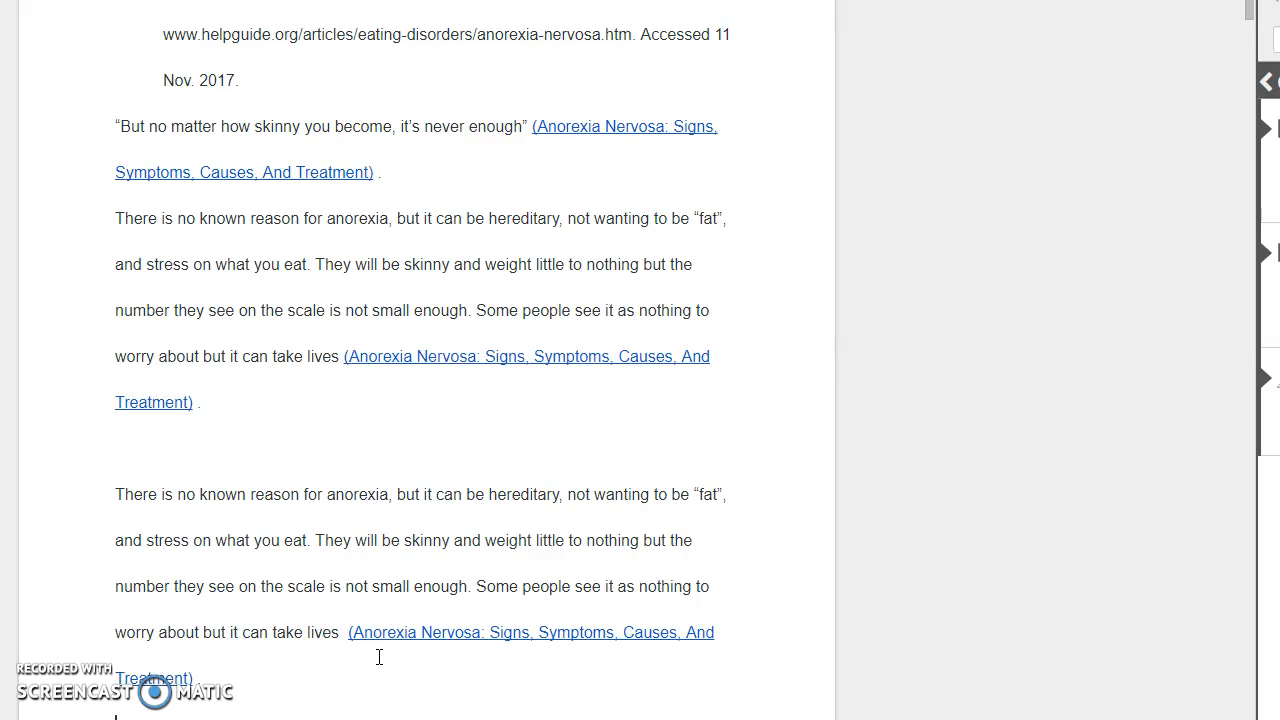
Review the cited notes and examine the next source's title, "Eating Disorder Statistics for Anorexia, Bulimia, Binge Eating", and its quote.
click(483, 438)
scroll(479, 432, up, 2)
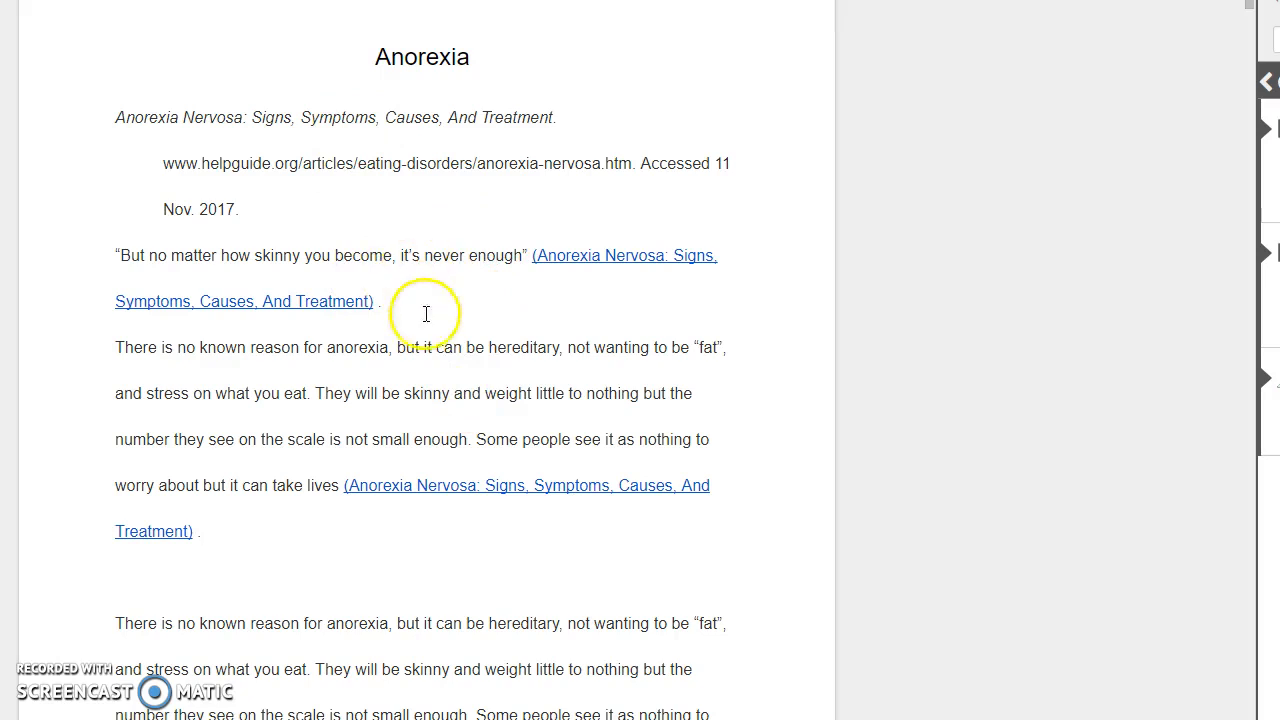
scroll(446, 408, down, 10)
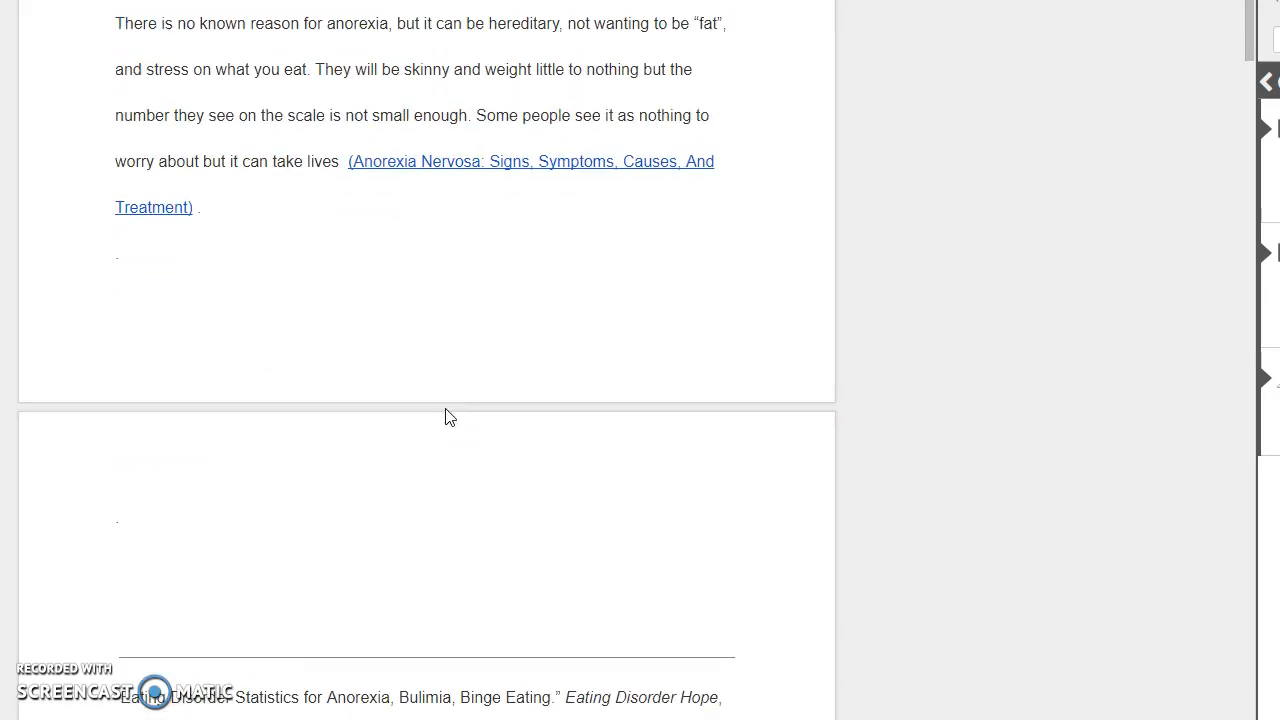
scroll(455, 408, down, 5)
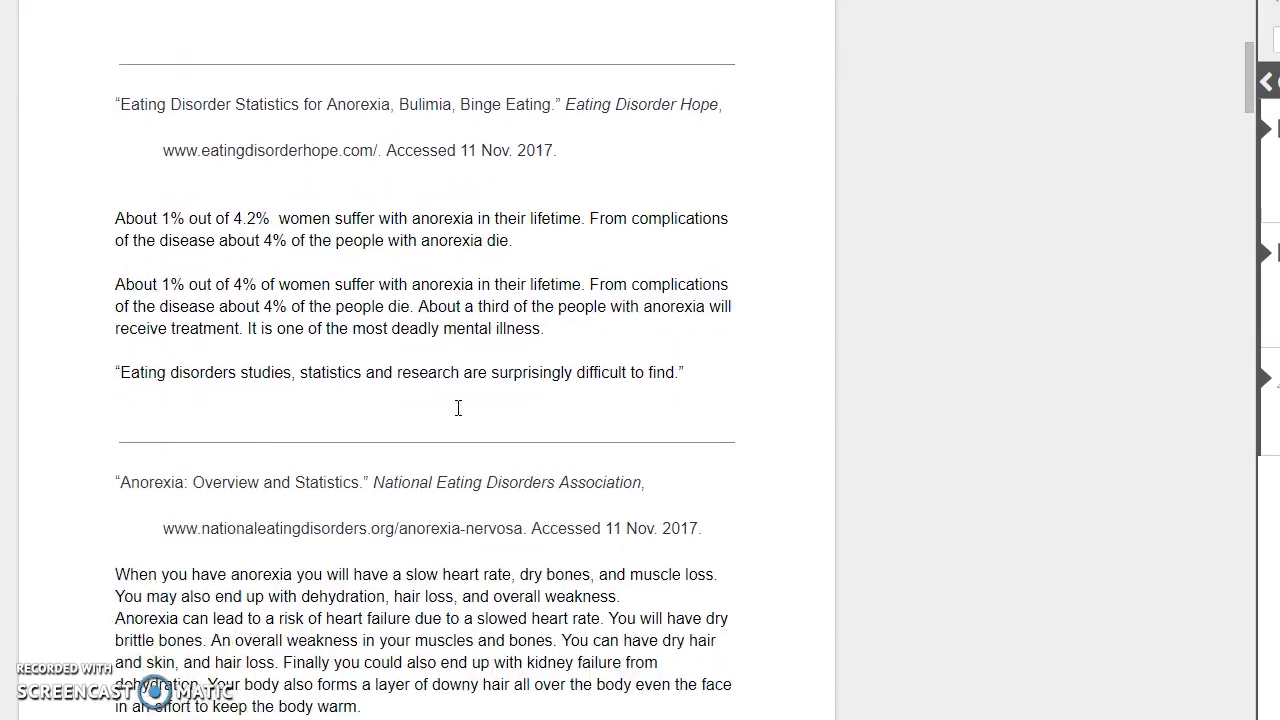
scroll(461, 404, up, 2)
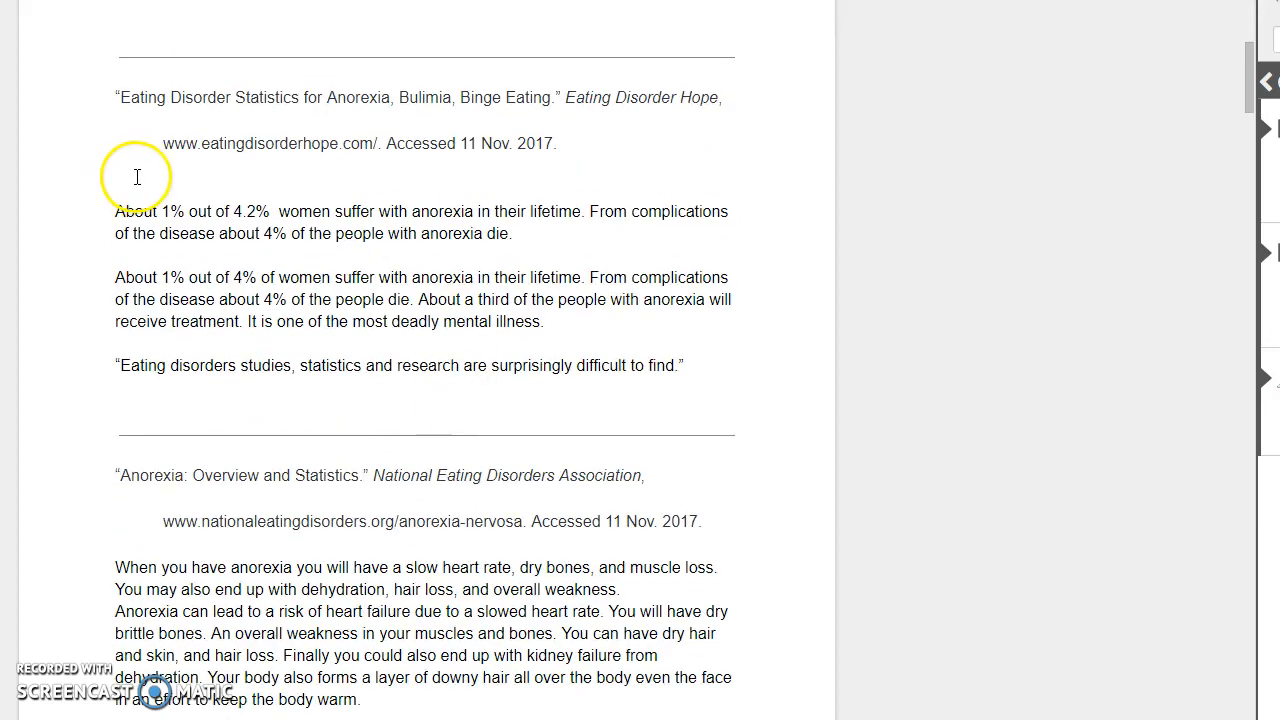
drag(116, 96, 567, 118)
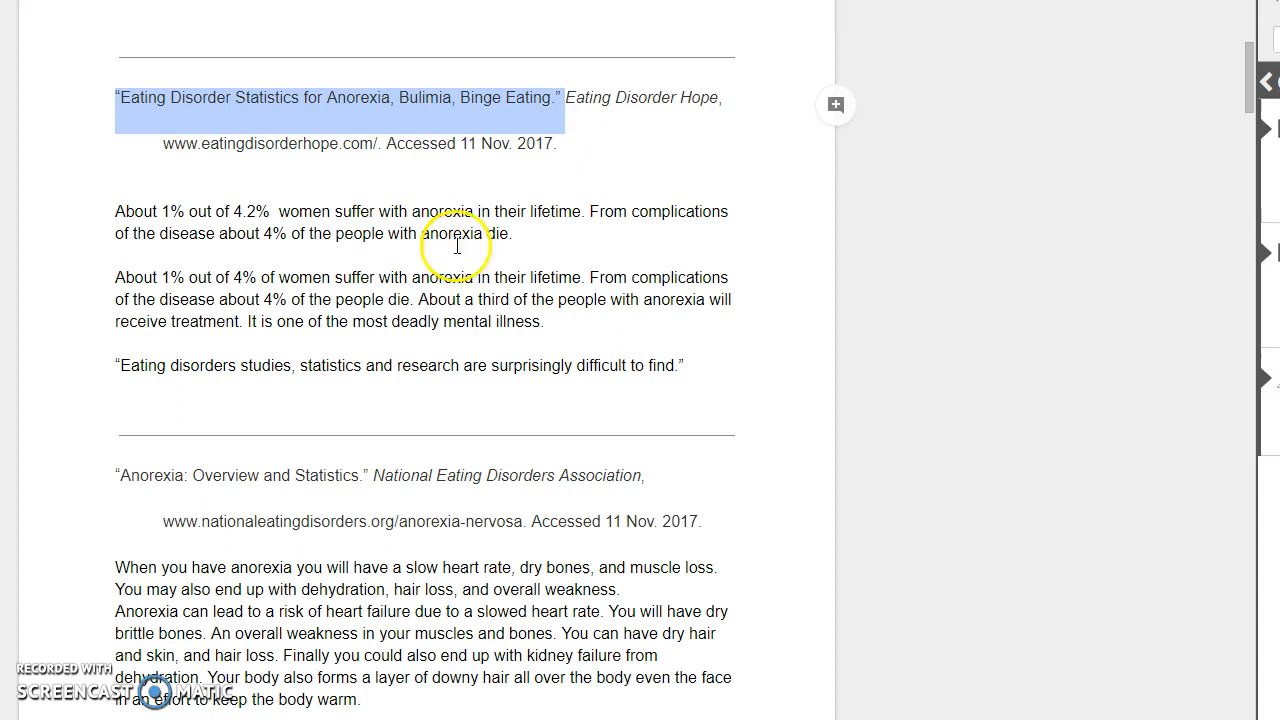
click(689, 366)
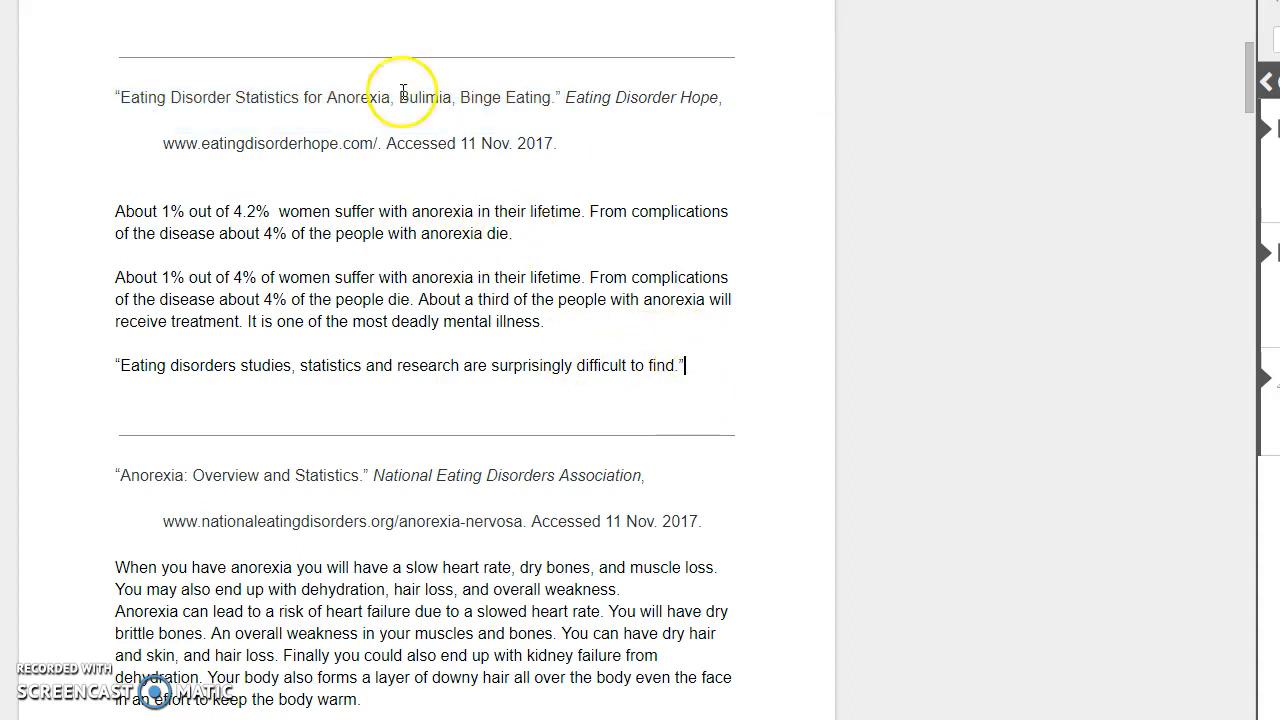